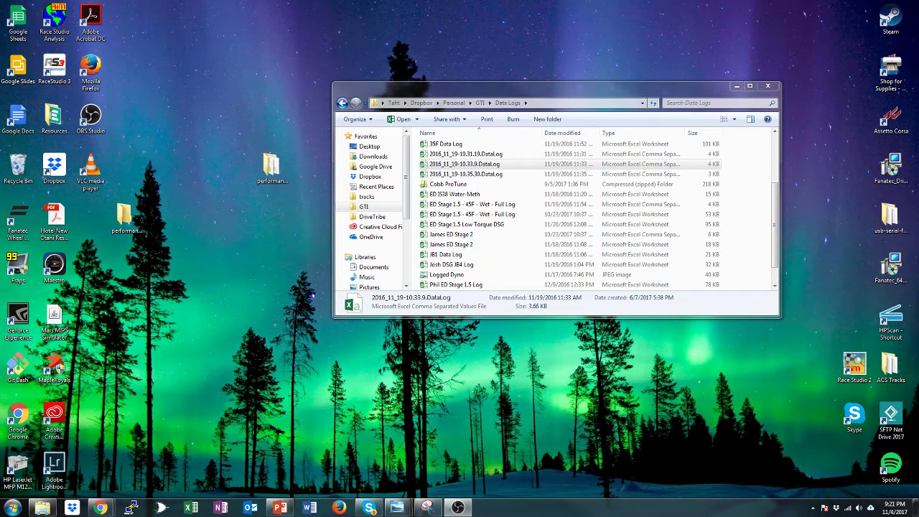
Step: From the Data Logs folder, open 2016_11_19-10.33.9.DataLog in Excel
{"action": "left_click", "coordinate": [776, 225]}
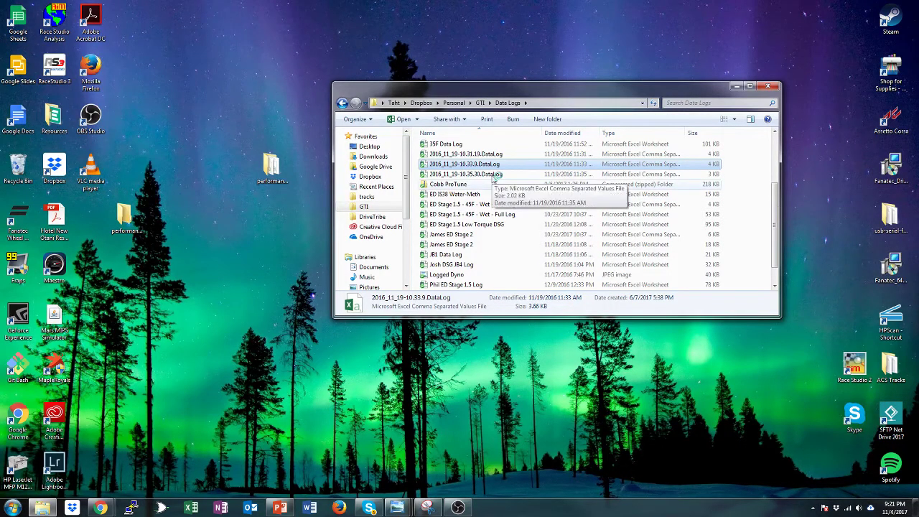
{"action": "double_click", "coordinate": [525, 166]}
{"action": "left_click", "coordinate": [557, 188]}
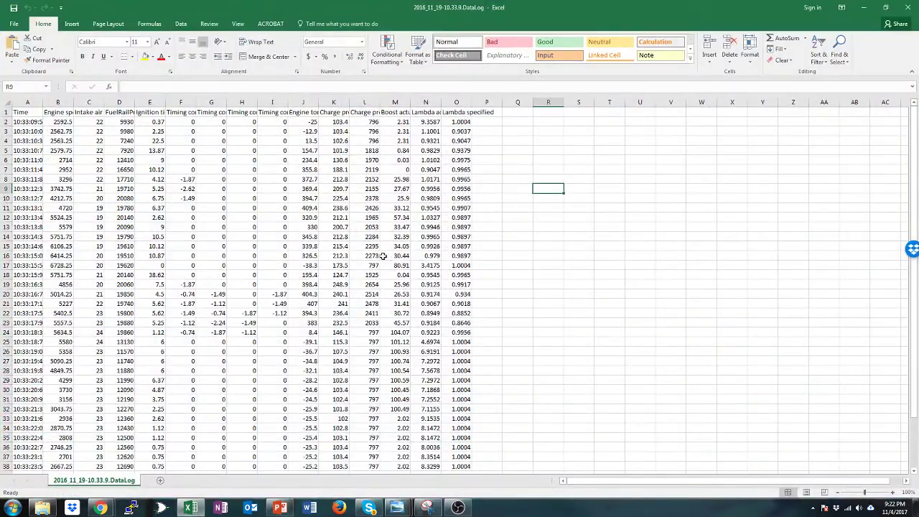
{"action": "left_click", "coordinate": [511, 224]}
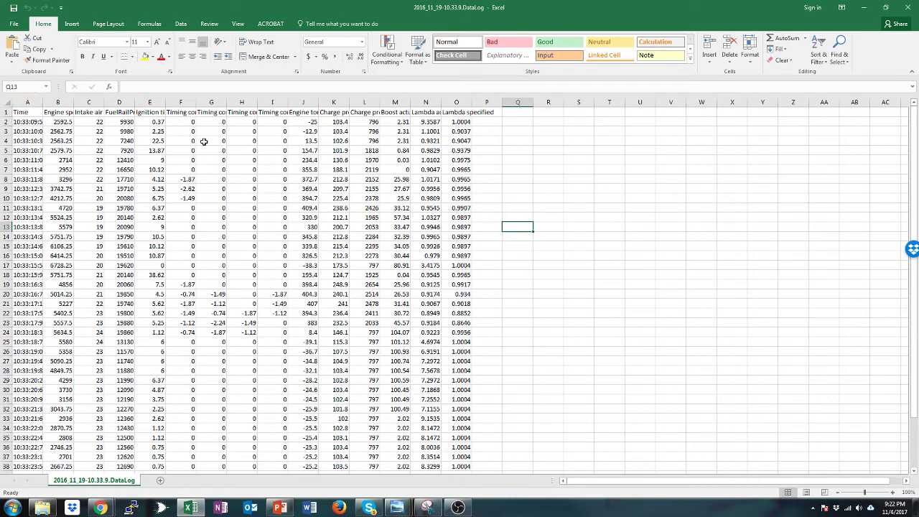
{"action": "left_click_drag", "start_coordinate": [27, 114], "coordinate": [557, 111]}
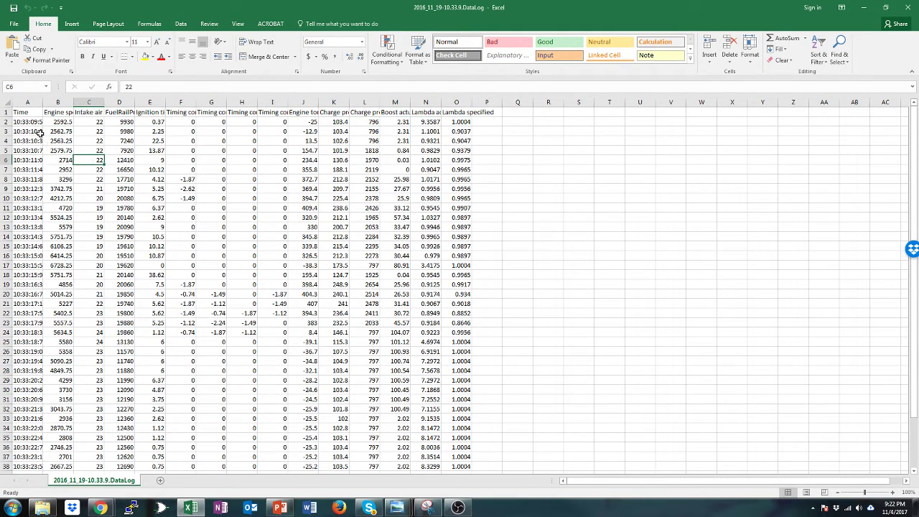
{"action": "left_click_drag", "start_coordinate": [32, 123], "coordinate": [463, 434]}
{"action": "left_click", "coordinate": [517, 294]}
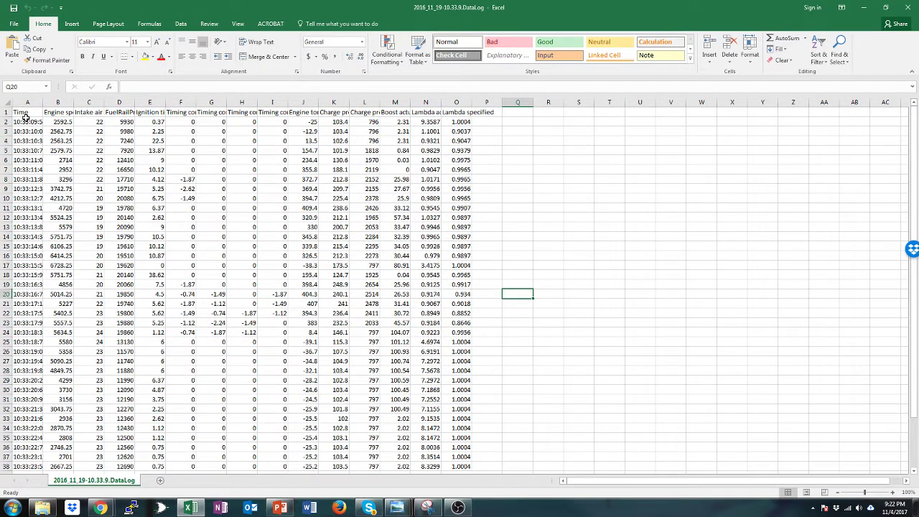
{"action": "left_click", "coordinate": [25, 121]}
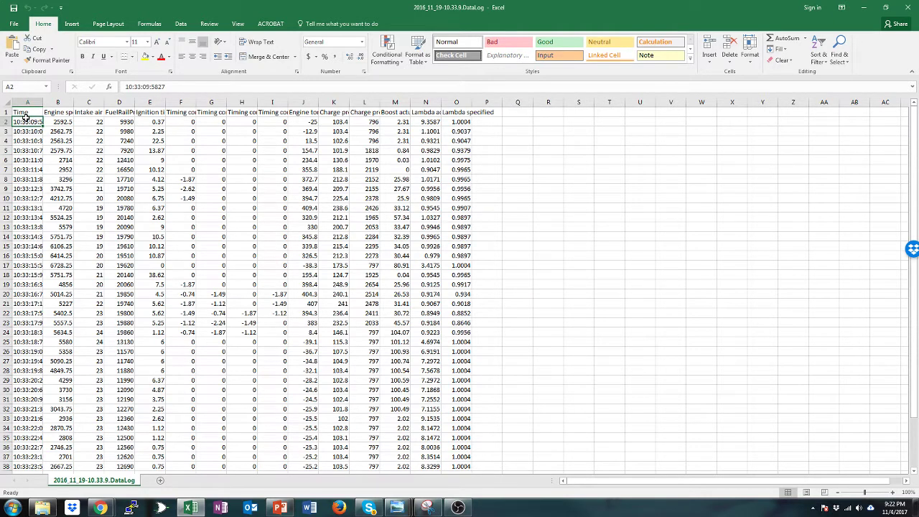
Step: Clear the first two data rows, A2:O3
{"action": "left_click_drag", "start_coordinate": [26, 120], "coordinate": [460, 131]}
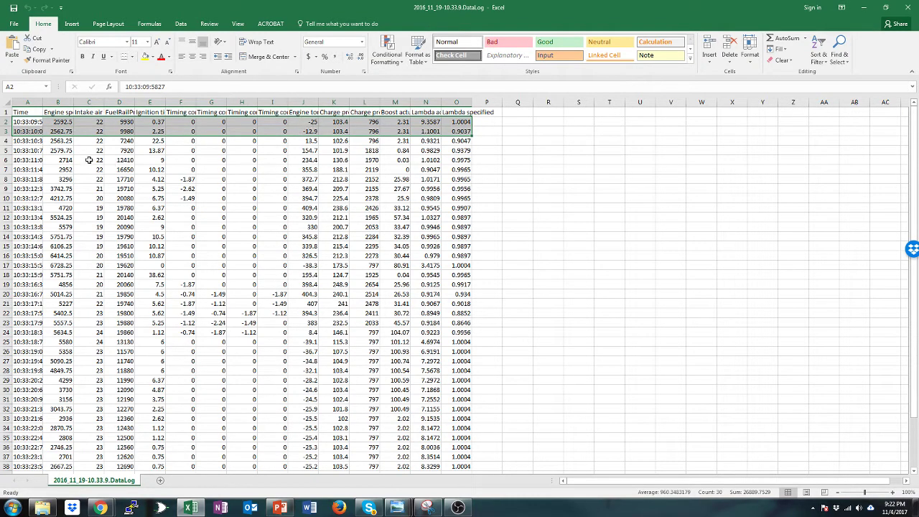
{"action": "left_click", "coordinate": [119, 246]}
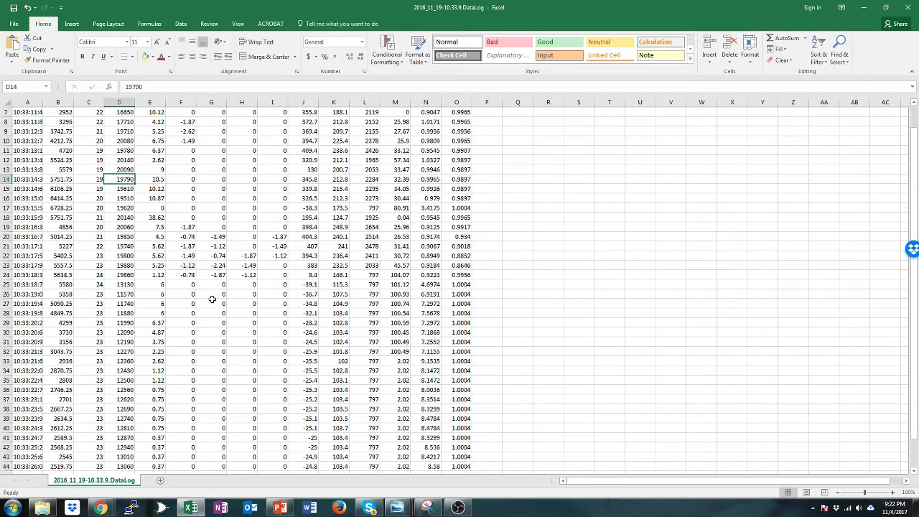
{"action": "scroll", "coordinate": [247, 247], "scroll_direction": "down", "scroll_amount": 2}
{"action": "scroll", "coordinate": [246, 246], "scroll_direction": "up", "scroll_amount": 2}
{"action": "left_click", "coordinate": [305, 266]}
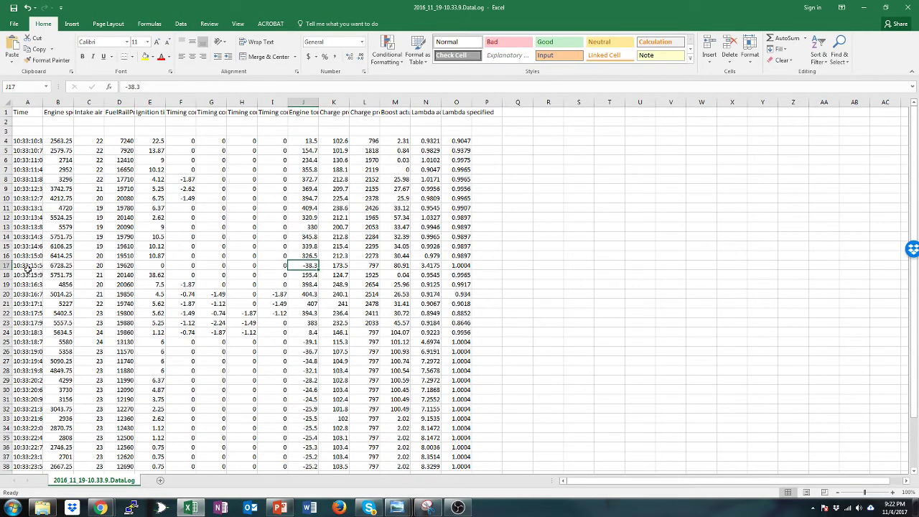
Step: Clear all logged data from row 17 down to row 44
{"action": "left_click_drag", "start_coordinate": [27, 265], "coordinate": [458, 508]}
{"action": "mouse_move", "coordinate": [458, 508]}
{"action": "key", "text": "Delete"}
{"action": "left_click", "coordinate": [548, 274]}
{"action": "scroll", "coordinate": [287, 280], "scroll_direction": "up", "scroll_amount": 3}
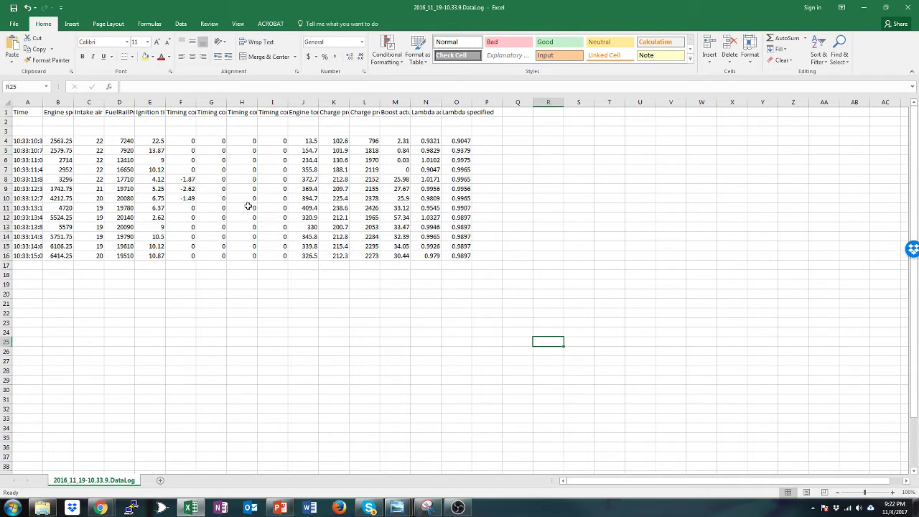
{"action": "left_click", "coordinate": [204, 301]}
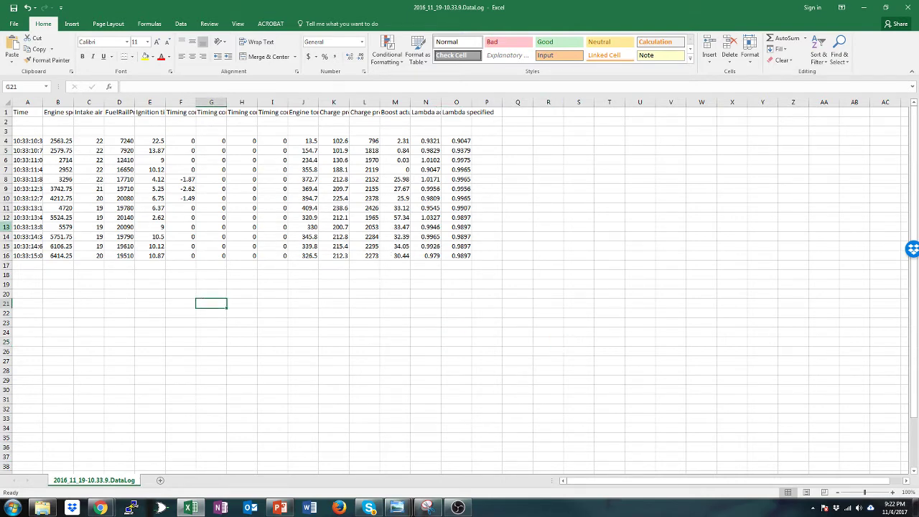
{"action": "left_click_drag", "start_coordinate": [57, 112], "coordinate": [63, 253]}
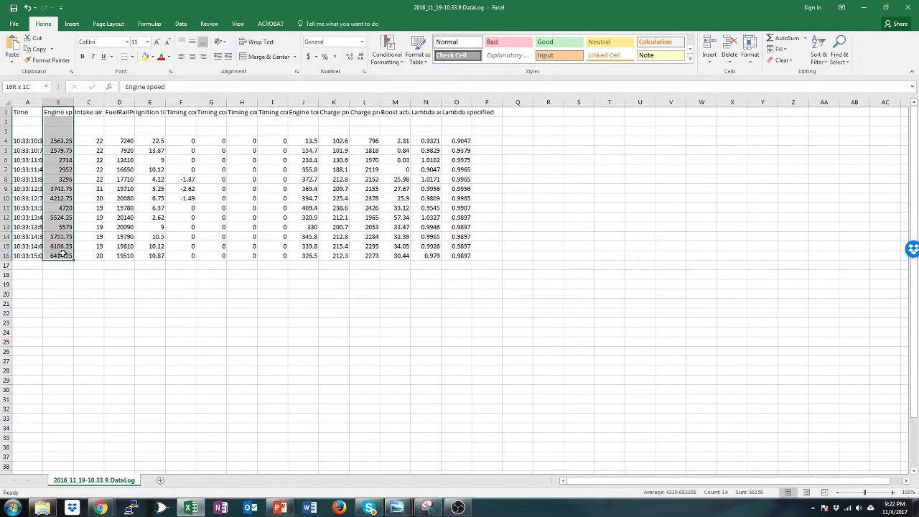
{"action": "left_click", "coordinate": [413, 120]}
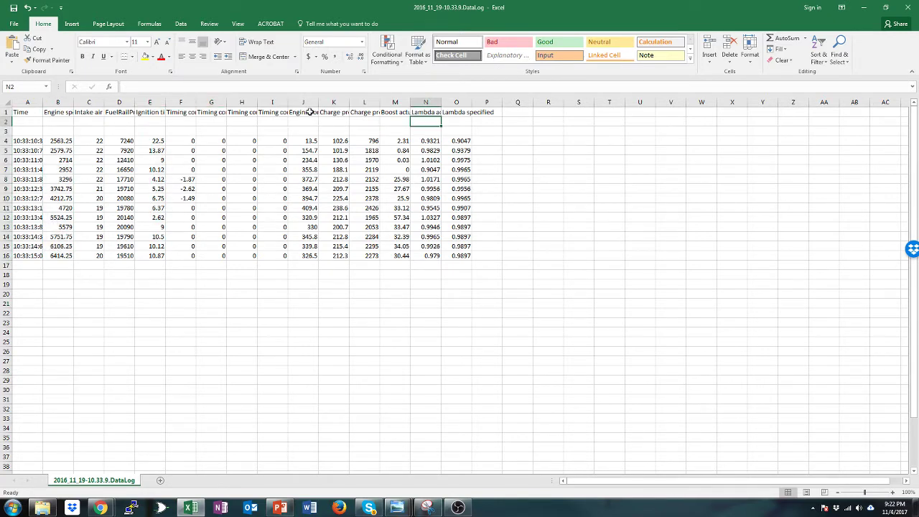
{"action": "left_click_drag", "start_coordinate": [309, 113], "coordinate": [311, 251]}
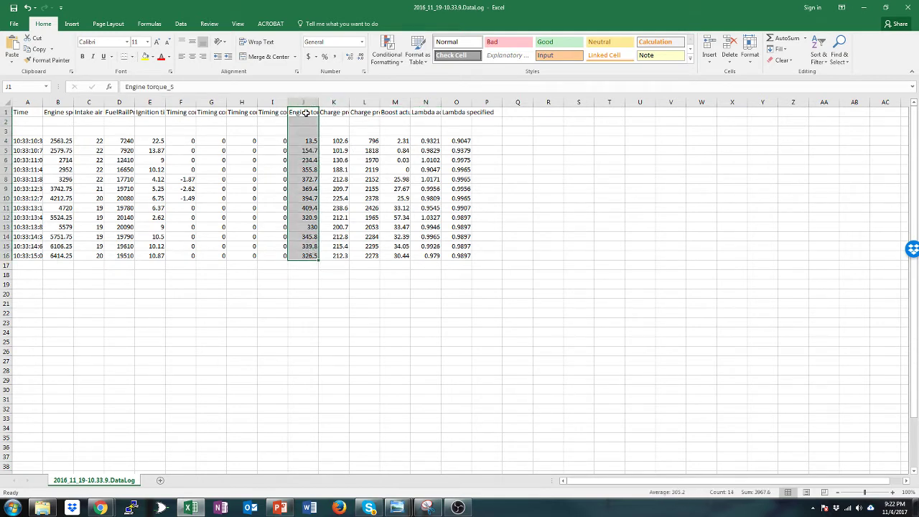
{"action": "left_click_drag", "start_coordinate": [305, 113], "coordinate": [304, 254]}
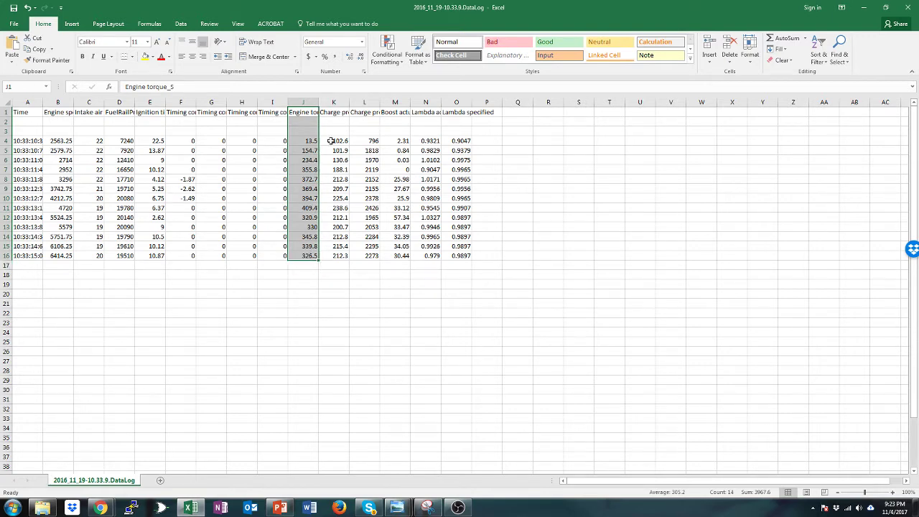
Step: Insert two empty columns after Engine torque, before Charge pressure actual
{"action": "left_click", "coordinate": [340, 102]}
{"action": "right_click", "coordinate": [341, 102]}
{"action": "left_click", "coordinate": [375, 173]}
{"action": "right_click", "coordinate": [364, 103]}
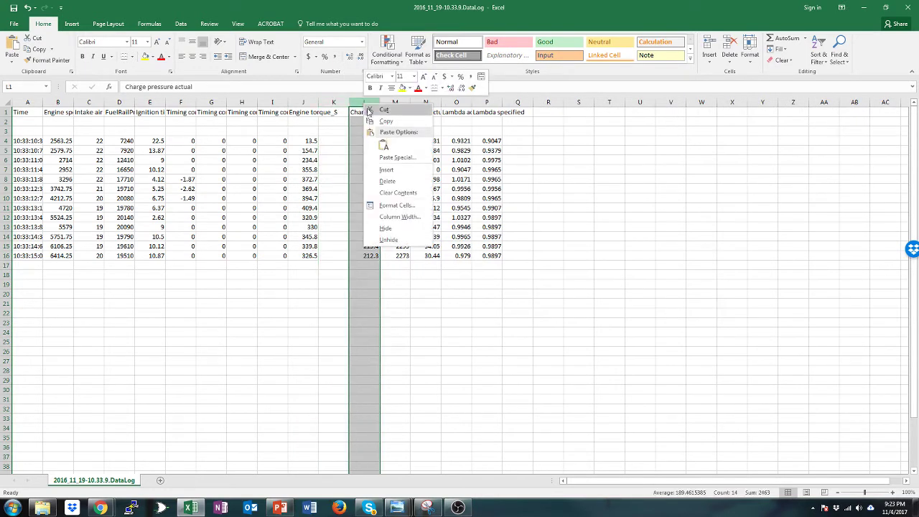
{"action": "left_click", "coordinate": [401, 171]}
Step: Head column K as 'Torque (ft/lbs)' in K1
{"action": "left_click", "coordinate": [340, 112]}
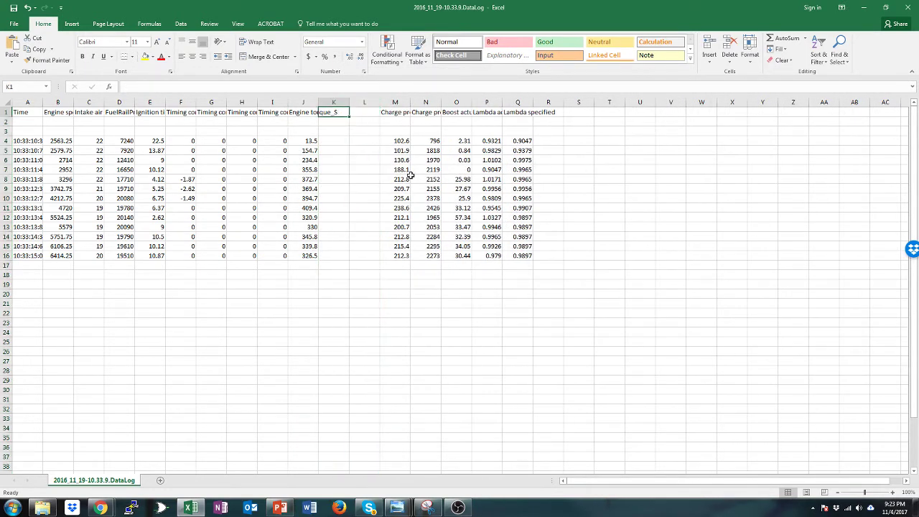
{"action": "type", "text": "Torque (f"}
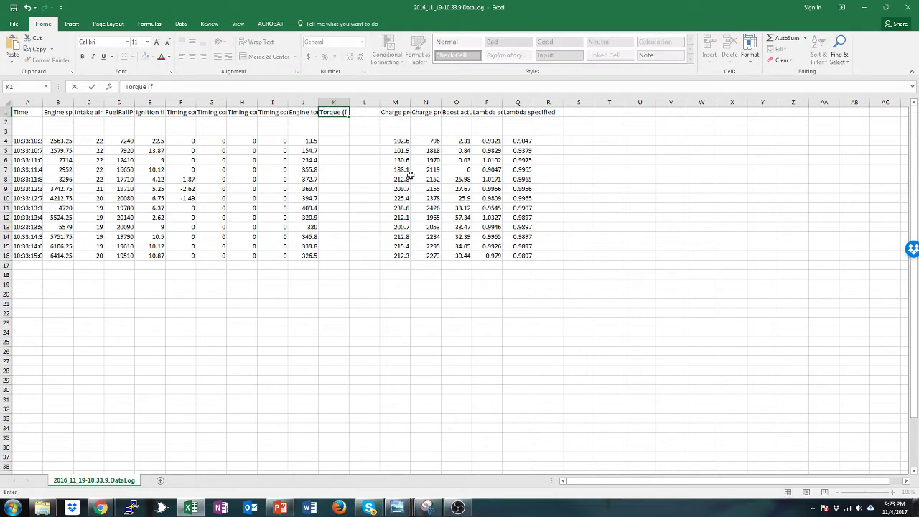
{"action": "type", "text": "t/b"}
{"action": "type", "text": "bs"}
{"action": "key", "text": "Return"}
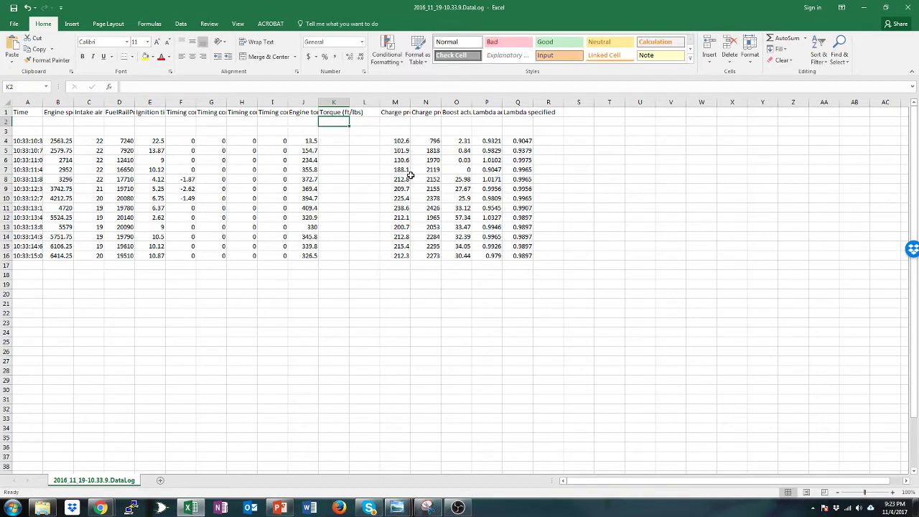
Step: Zoom in, widen column K, and enter the =J4/1.3558 conversion formula in K4
{"action": "left_click", "coordinate": [893, 492]}
{"action": "left_click", "coordinate": [893, 493]}
{"action": "left_click", "coordinate": [893, 493]}
{"action": "left_click", "coordinate": [893, 493]}
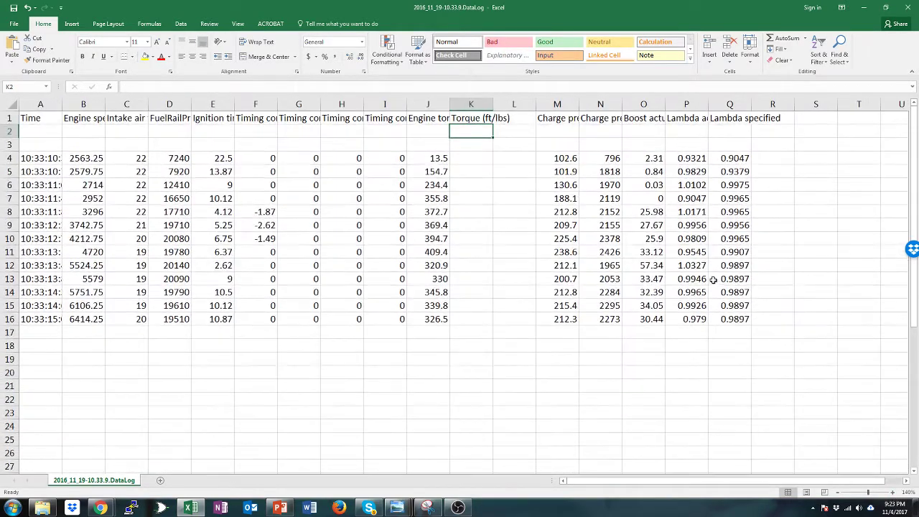
{"action": "double_click", "coordinate": [494, 104]}
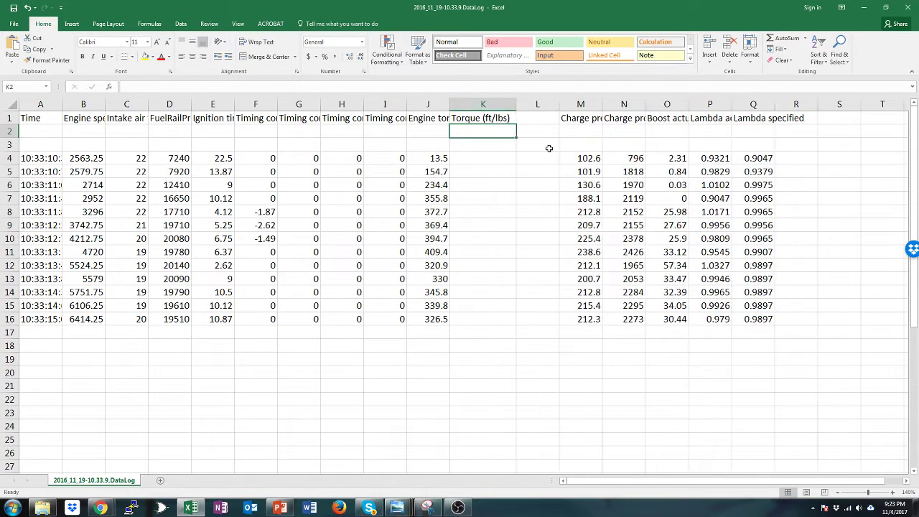
{"action": "left_click", "coordinate": [476, 156]}
{"action": "left_click", "coordinate": [431, 158]}
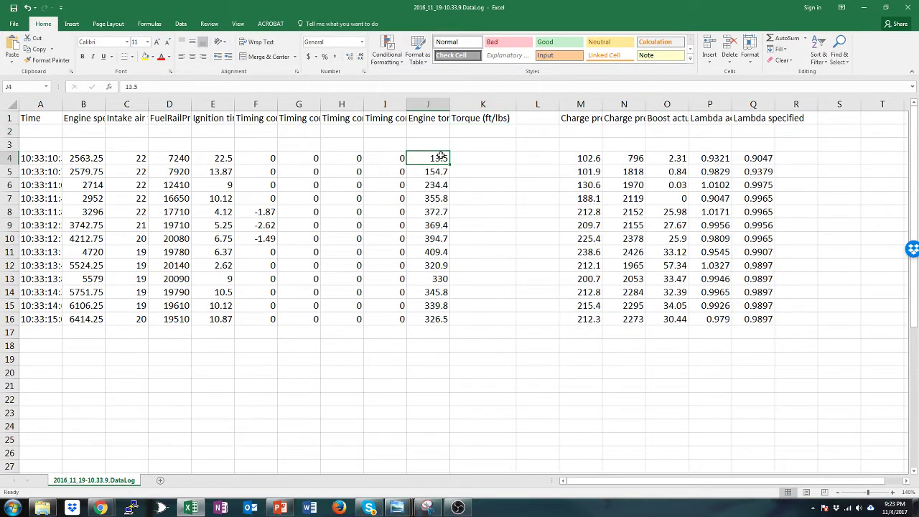
{"action": "left_click", "coordinate": [476, 158]}
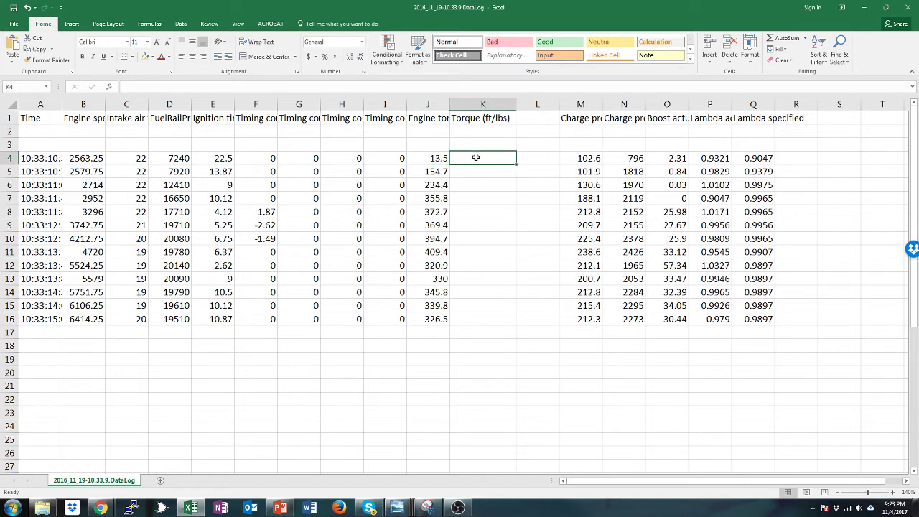
{"action": "type", "text": "="}
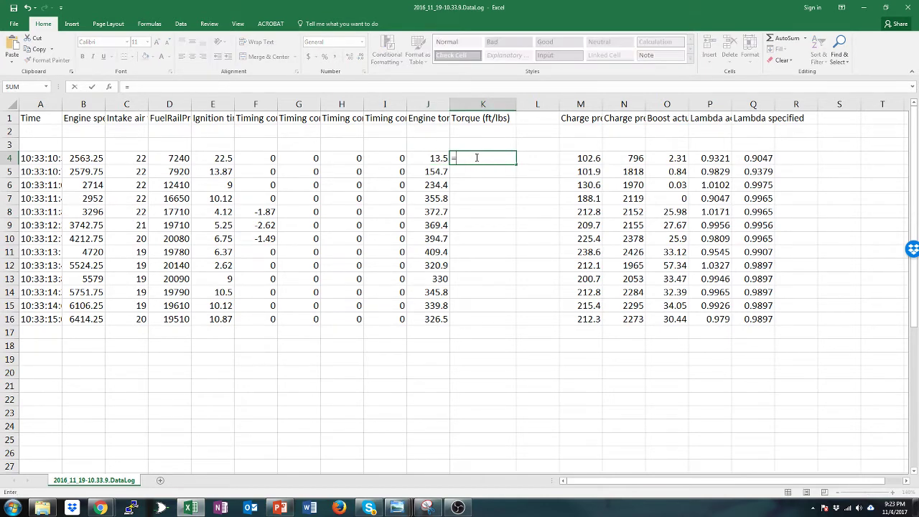
{"action": "left_click", "coordinate": [426, 159]}
{"action": "type", "text": "*"}
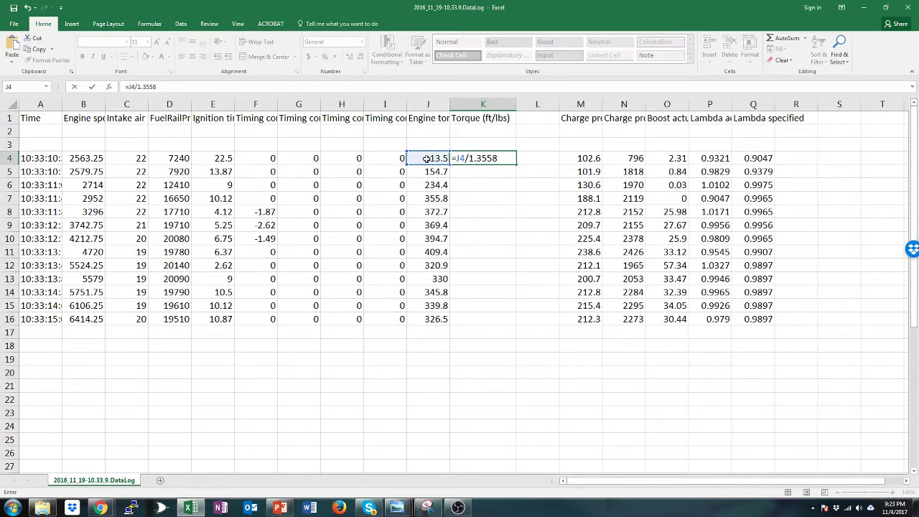
{"action": "key", "text": "Return"}
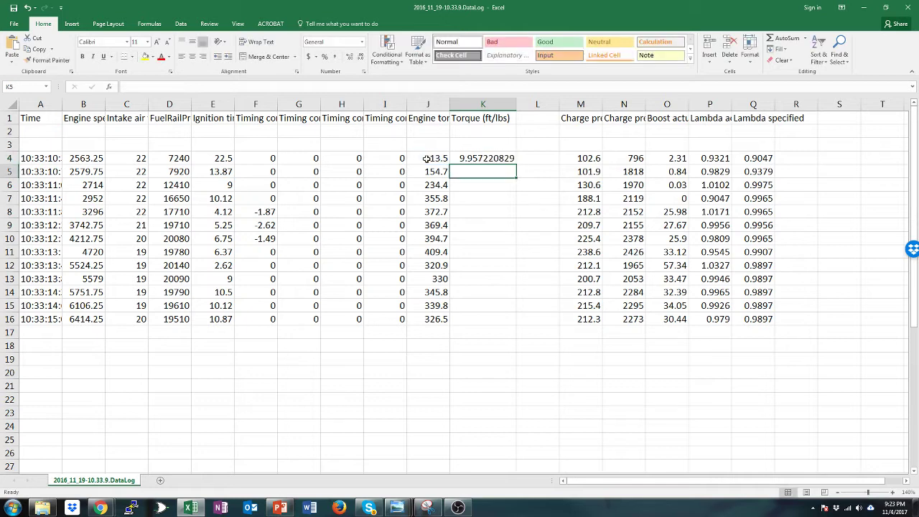
Step: Label the torque column 'Nm' in J2 and add the note '1.3558 Nm = 1ft/lb' in J3
{"action": "left_click", "coordinate": [483, 160]}
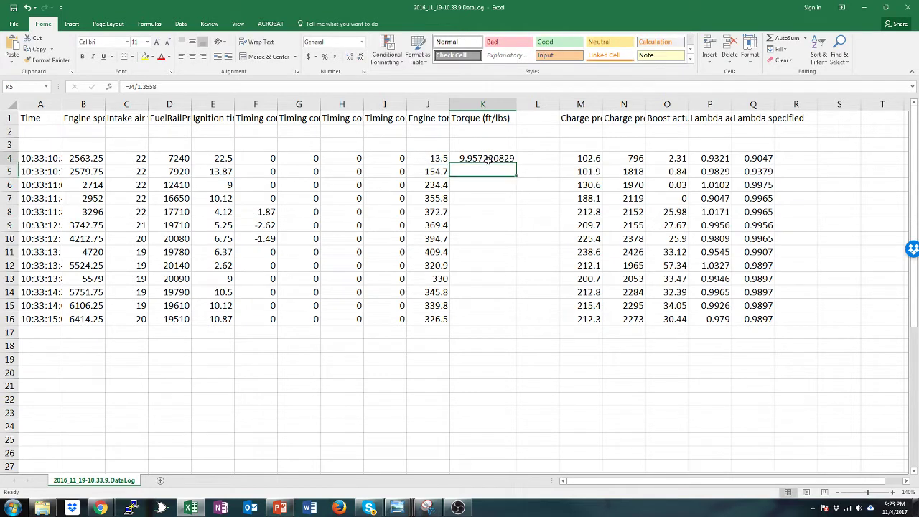
{"action": "left_click", "coordinate": [439, 120]}
{"action": "left_click", "coordinate": [435, 133]}
{"action": "type", "text": "Nm"}
{"action": "key", "text": "Return"}
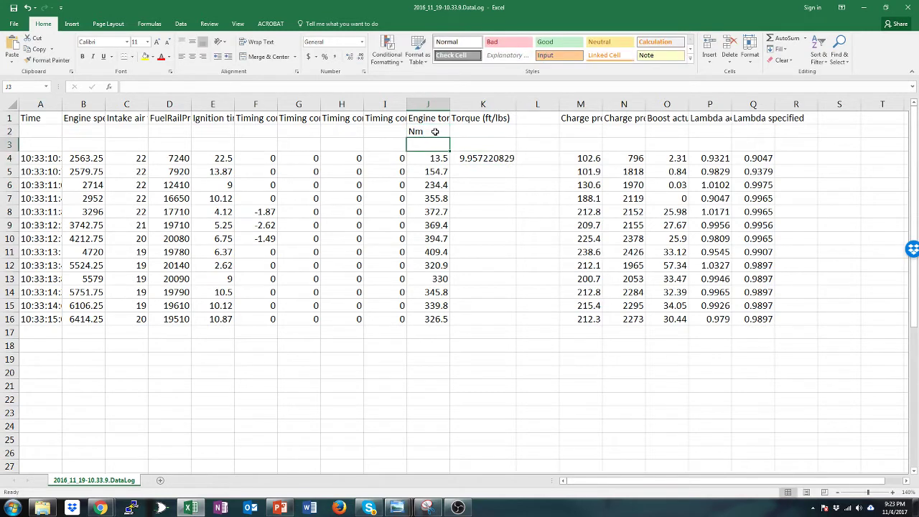
{"action": "type", "text": "1"}
{"action": "type", "text": "Nm"}
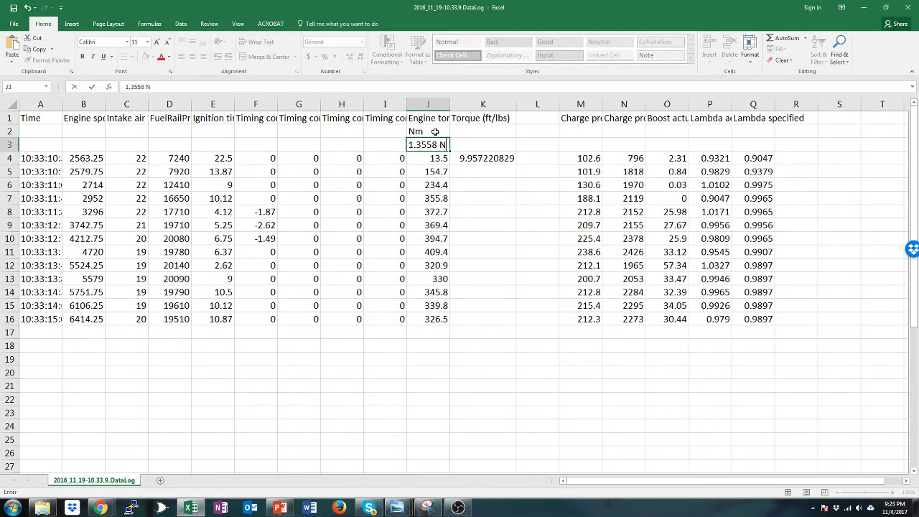
{"action": "type", "text": "m = 1ft/lbs"}
{"action": "key", "text": "Left"}
{"action": "key", "text": "Left"}
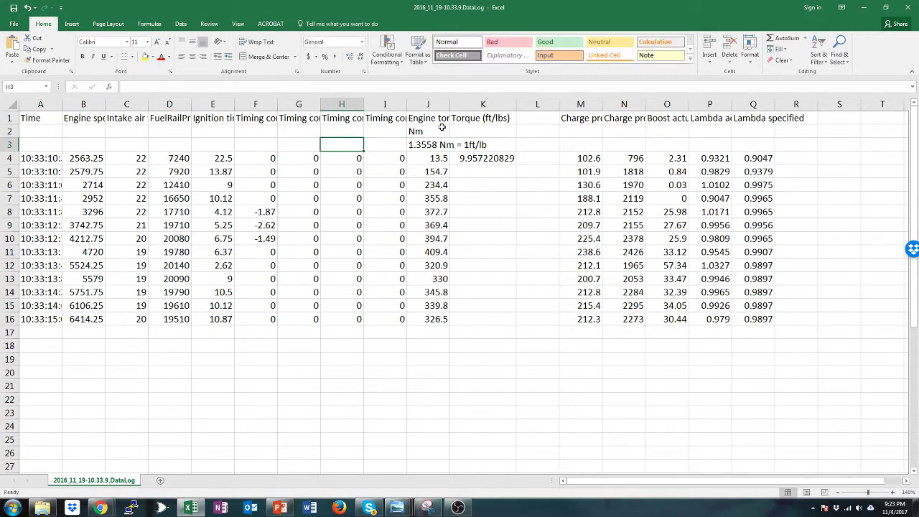
{"action": "left_click", "coordinate": [501, 157]}
Step: Fill the ft/lbs conversion formula from K4 down to K16
{"action": "left_click_drag", "start_coordinate": [515, 164], "coordinate": [500, 325]}
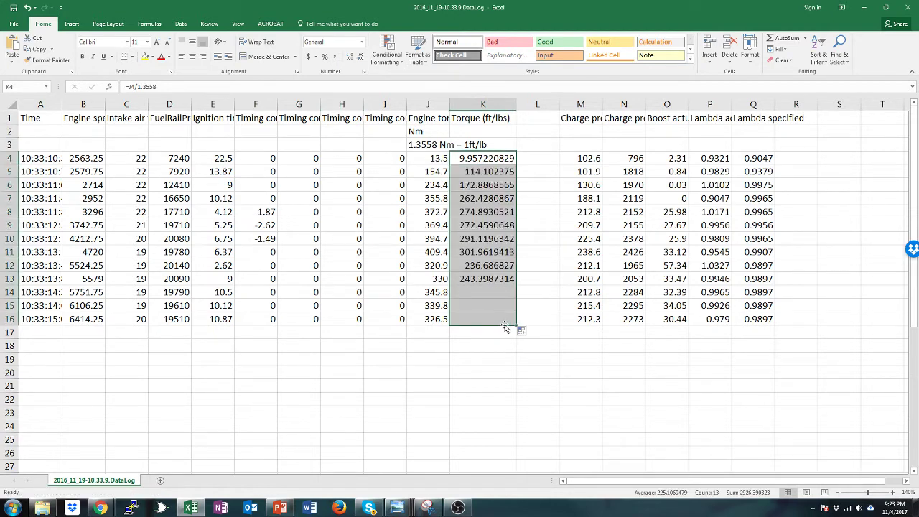
{"action": "left_click", "coordinate": [482, 359]}
{"action": "left_click_drag", "start_coordinate": [494, 157], "coordinate": [475, 317]}
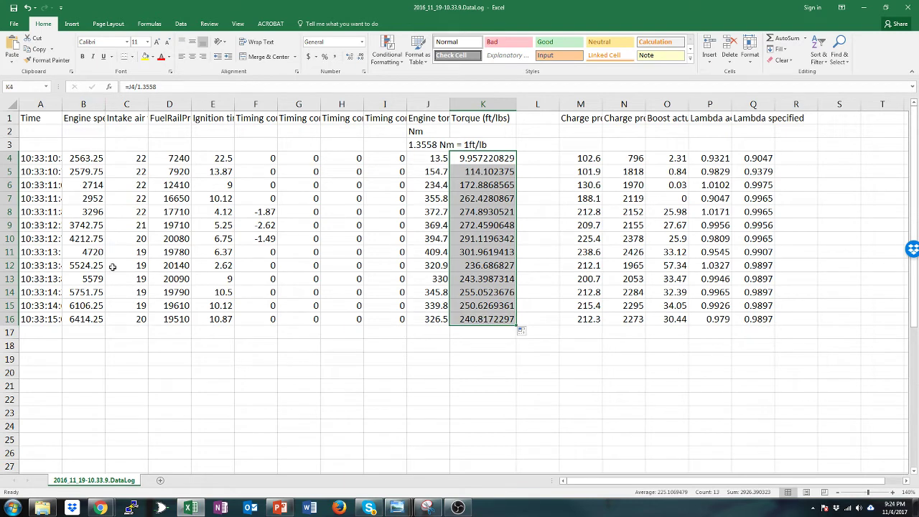
{"action": "left_click", "coordinate": [537, 161]}
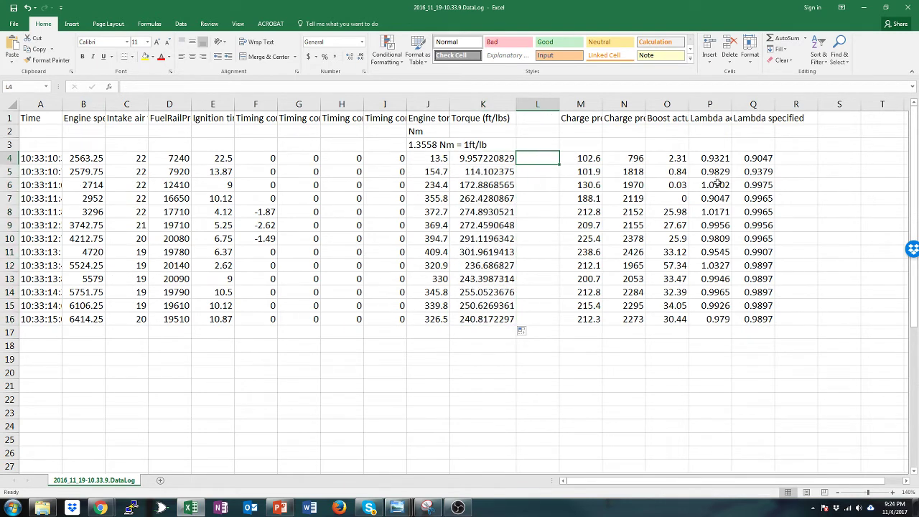
{"action": "type", "text": "="}
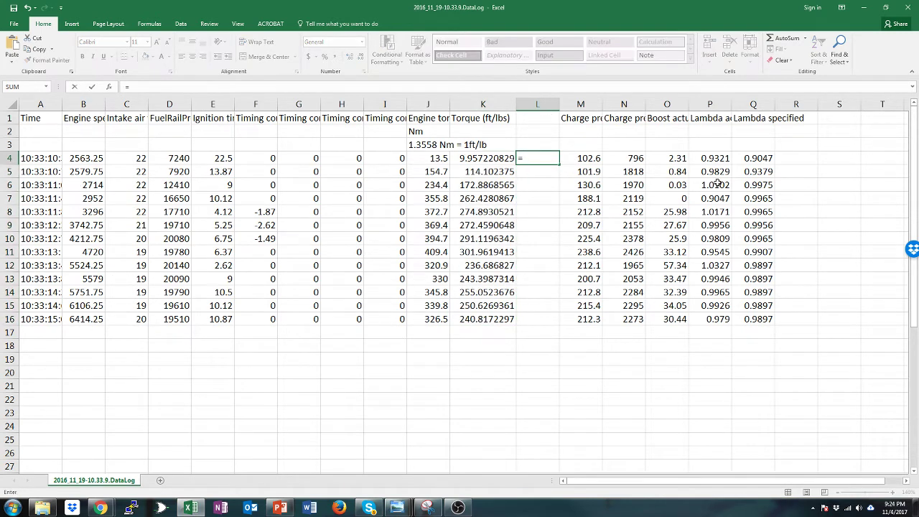
{"action": "left_click", "coordinate": [486, 161]}
{"action": "key", "text": "Escape"}
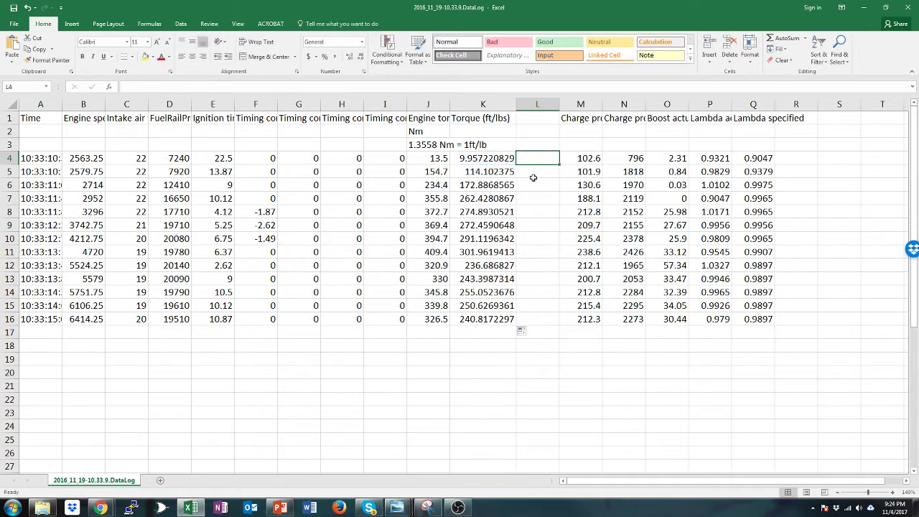
Step: Add the note 'HP = (Ft/lbs * RPM) / 5252)' in I18 at font size 24
{"action": "left_click", "coordinate": [379, 348]}
{"action": "type", "text": "HP = (F"}
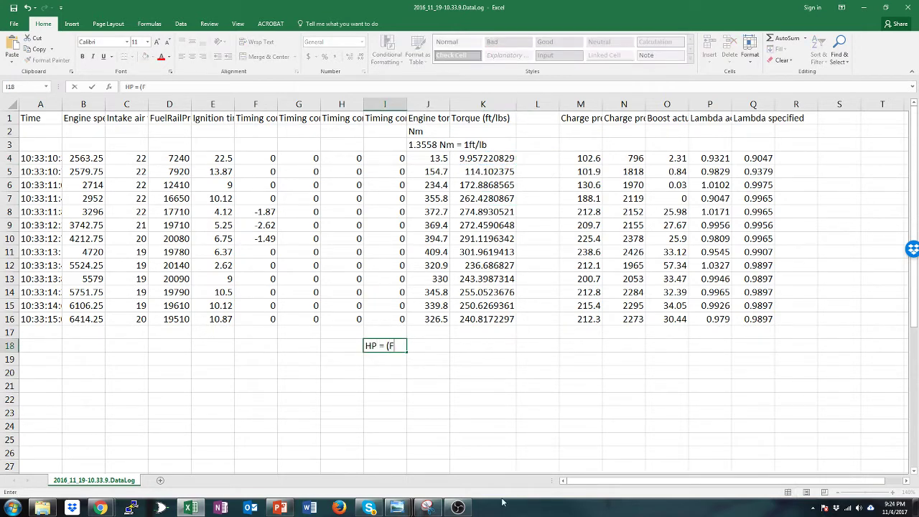
{"action": "type", "text": "t/lbs * RPM) / 5252"}
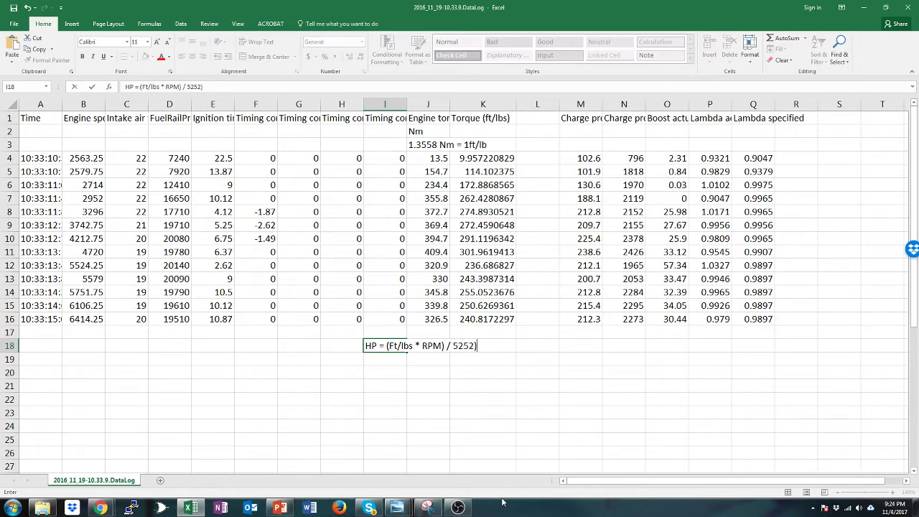
{"action": "key", "text": "Return"}
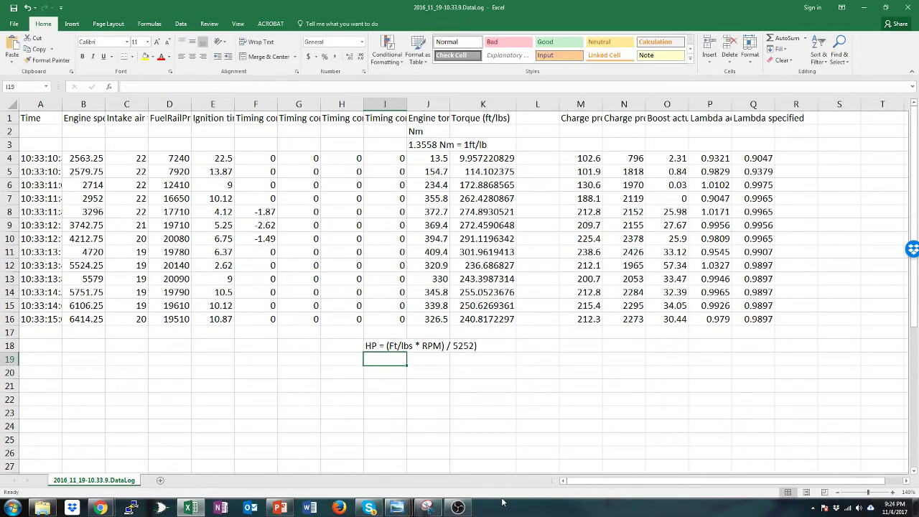
{"action": "left_click_drag", "start_coordinate": [395, 341], "coordinate": [470, 352]}
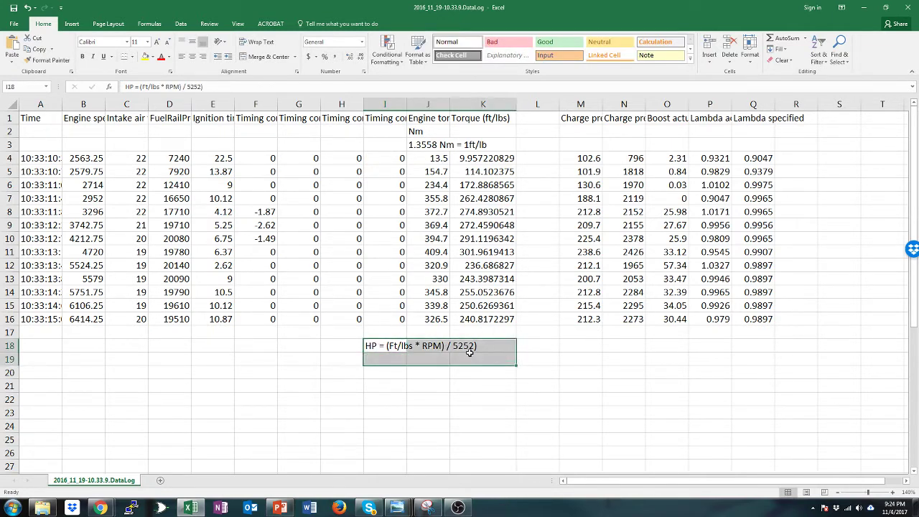
{"action": "left_click", "coordinate": [153, 46]}
{"action": "left_click", "coordinate": [153, 46]}
{"action": "left_click", "coordinate": [153, 46]}
{"action": "left_click", "coordinate": [153, 46]}
{"action": "left_click", "coordinate": [153, 46]}
{"action": "left_click", "coordinate": [153, 46]}
{"action": "left_click", "coordinate": [153, 46]}
{"action": "left_click", "coordinate": [207, 353]}
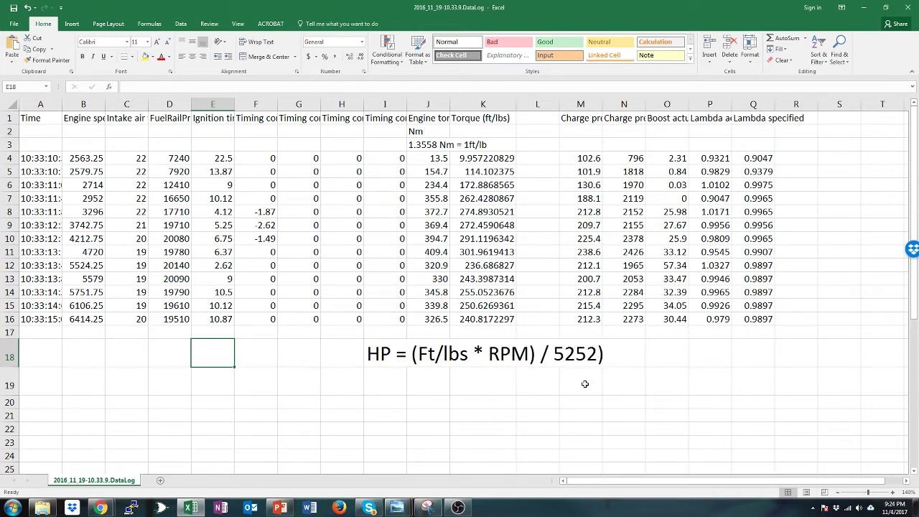
Step: Enter =(K4*B4)/5252 in L4 and fill it down to L16
{"action": "left_click", "coordinate": [538, 160]}
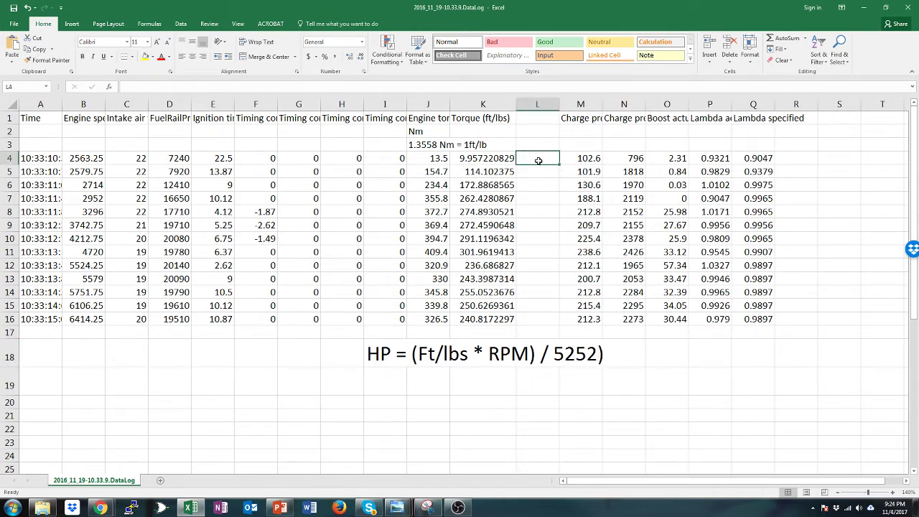
{"action": "type", "text": "="}
{"action": "left_click", "coordinate": [505, 158]}
{"action": "type", "text": "*"}
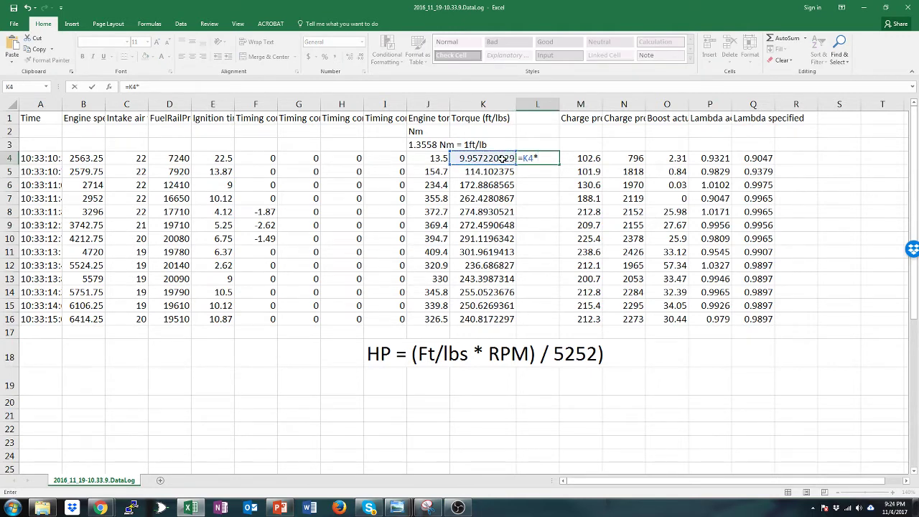
{"action": "key", "text": "BackSpace"}
{"action": "key", "text": "BackSpace"}
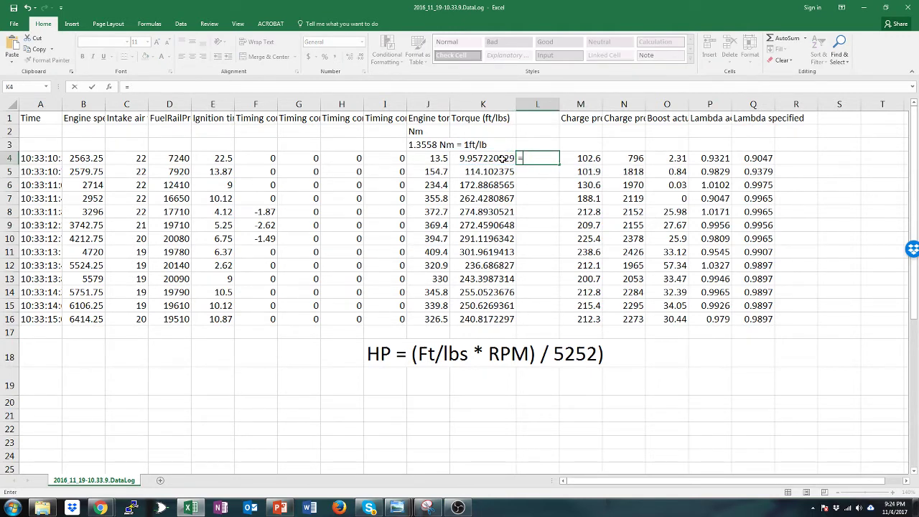
{"action": "type", "text": "("}
{"action": "left_click", "coordinate": [501, 159]}
{"action": "type", "text": "*"}
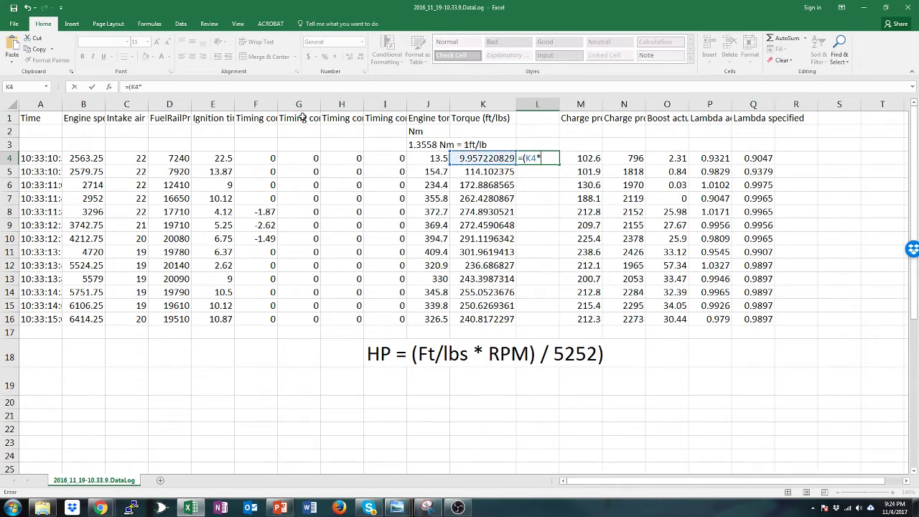
{"action": "left_click", "coordinate": [75, 161]}
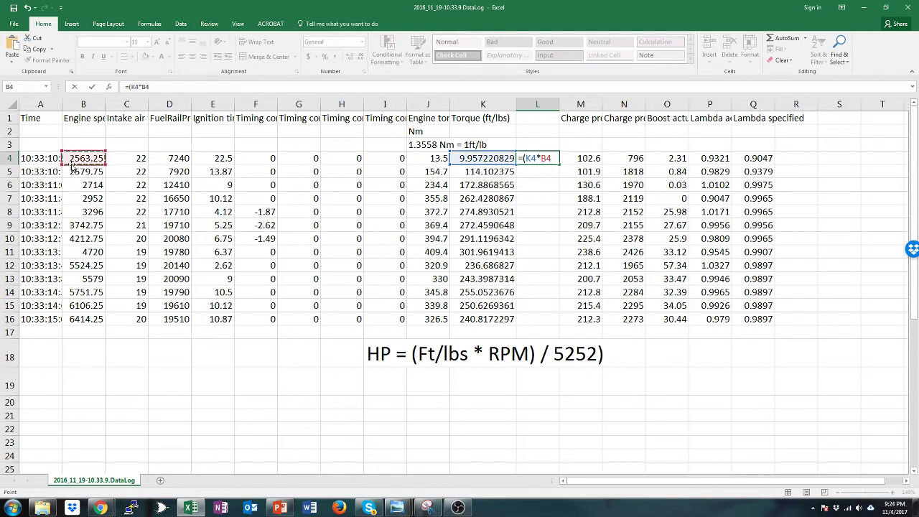
{"action": "type", "text": ")/5252"}
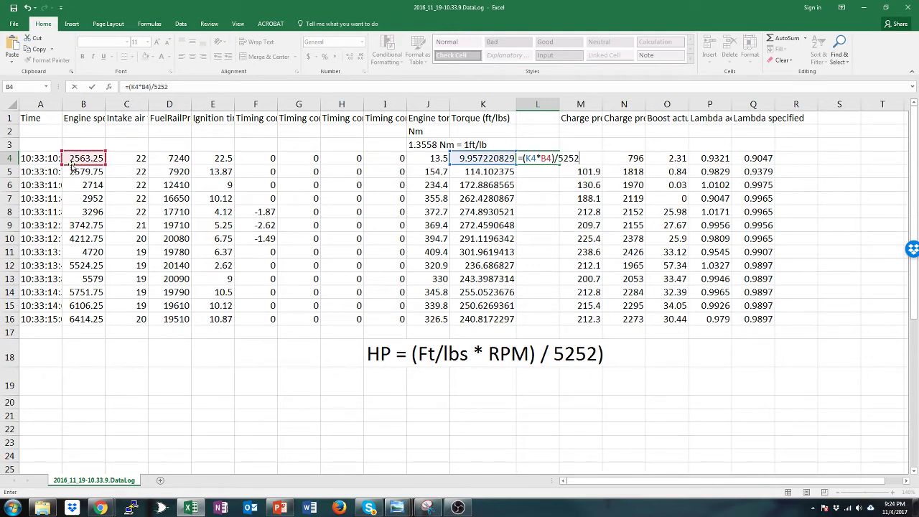
{"action": "key", "text": "Return"}
{"action": "left_click", "coordinate": [538, 159]}
{"action": "left_click_drag", "start_coordinate": [558, 164], "coordinate": [561, 325]}
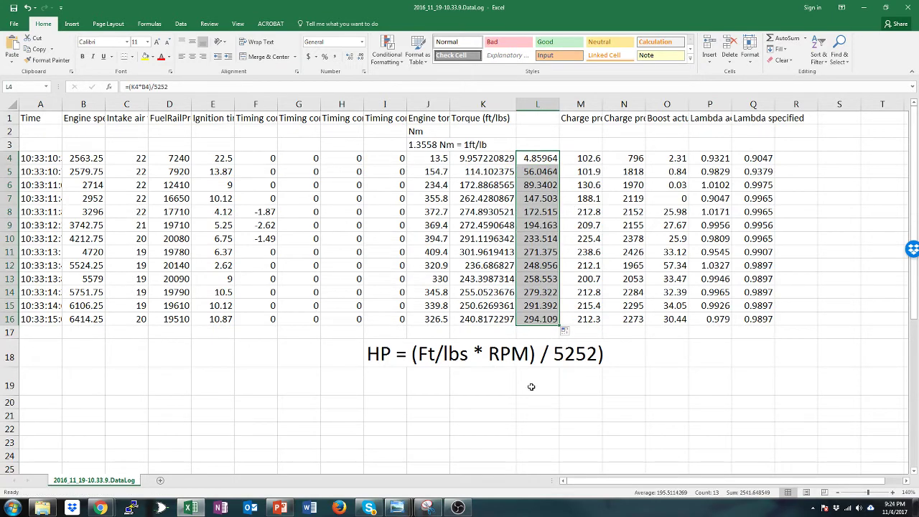
Step: Head column L as 'HP' in L1
{"action": "left_click", "coordinate": [541, 126]}
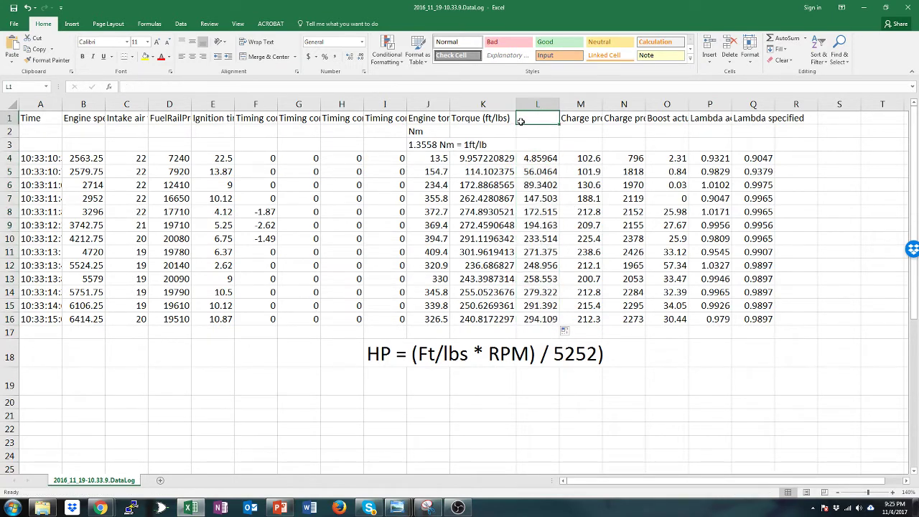
{"action": "type", "text": "HP"}
{"action": "key", "text": "Return"}
{"action": "left_click", "coordinate": [484, 414]}
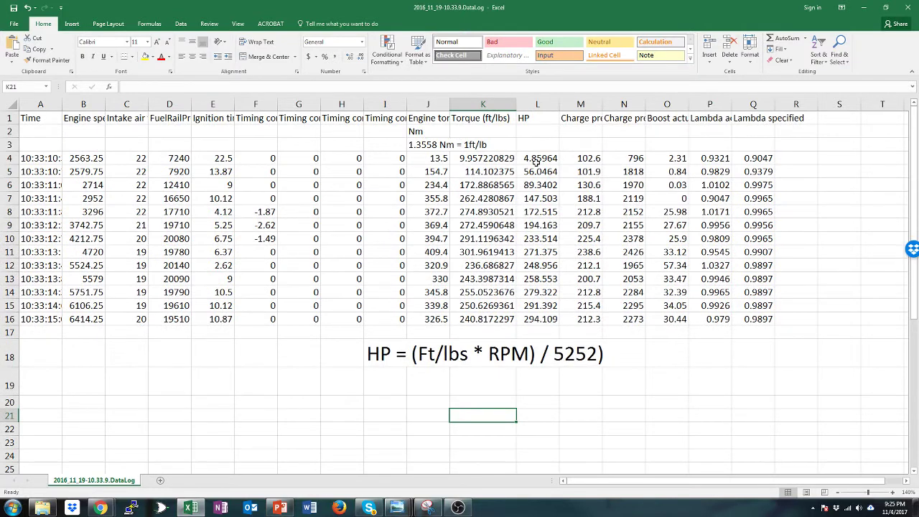
Step: Insert a Scatter with Smooth Lines chart right of column L and open its Select Data
{"action": "left_click", "coordinate": [72, 23]}
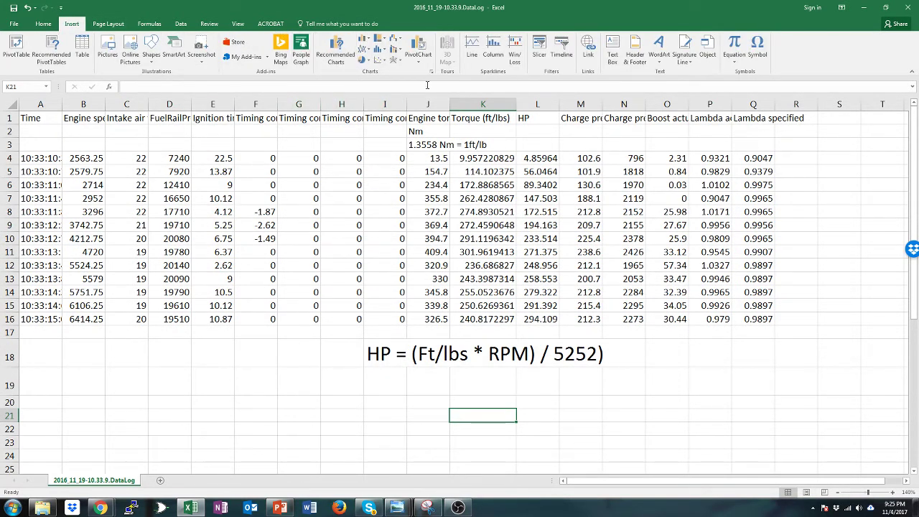
{"action": "left_click", "coordinate": [381, 60]}
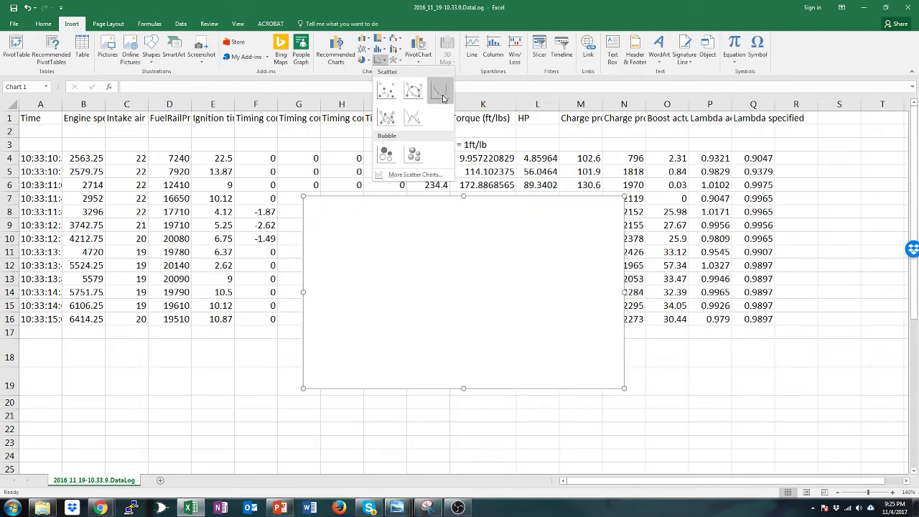
{"action": "left_click", "coordinate": [440, 90]}
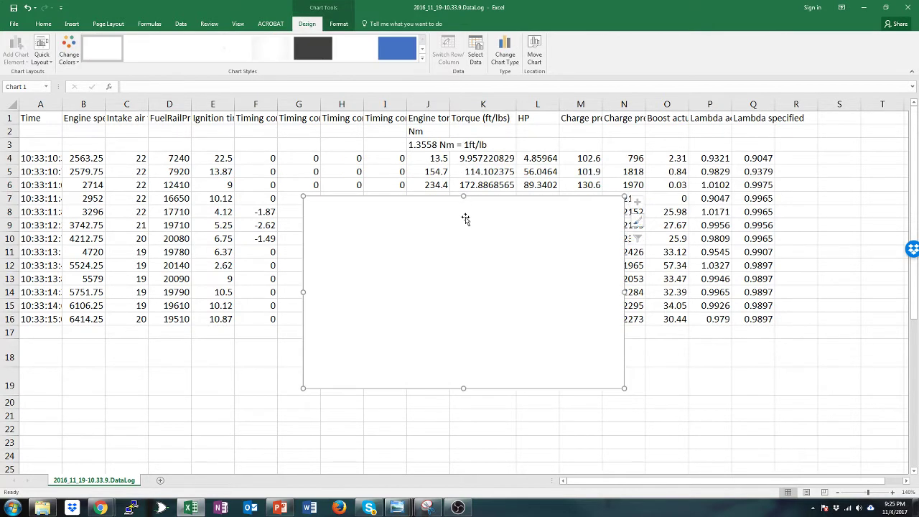
{"action": "left_click_drag", "start_coordinate": [444, 203], "coordinate": [703, 138]}
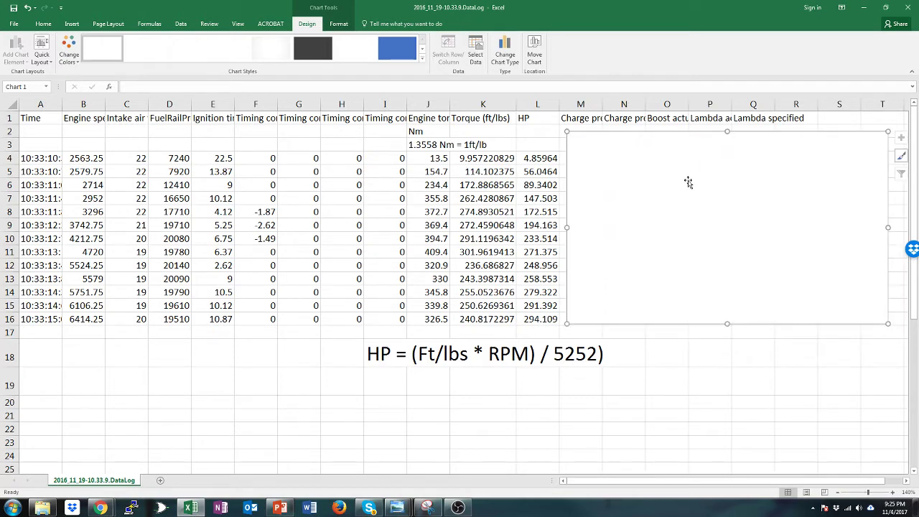
{"action": "right_click", "coordinate": [691, 235]}
{"action": "left_click", "coordinate": [726, 336]}
Step: Add the HP series with X values B4:B16 and Y values L4:L16
{"action": "left_click", "coordinate": [447, 265]}
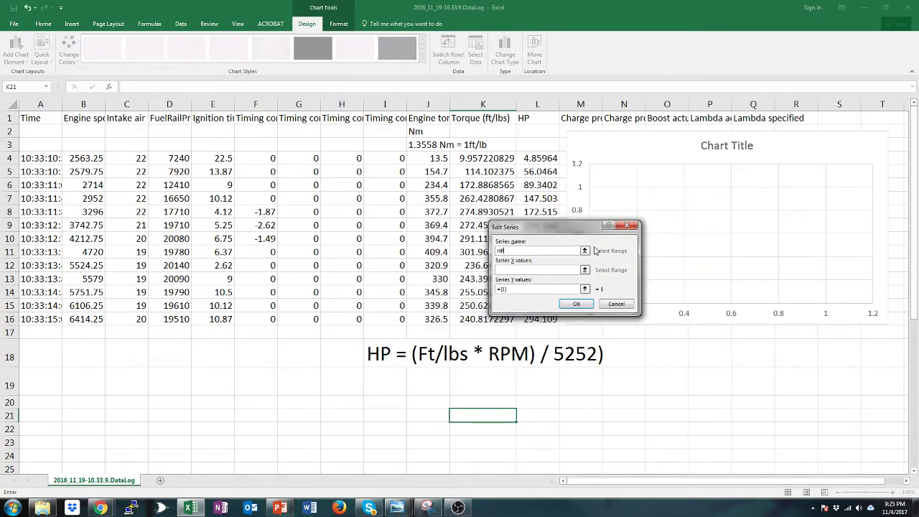
{"action": "left_click", "coordinate": [585, 270]}
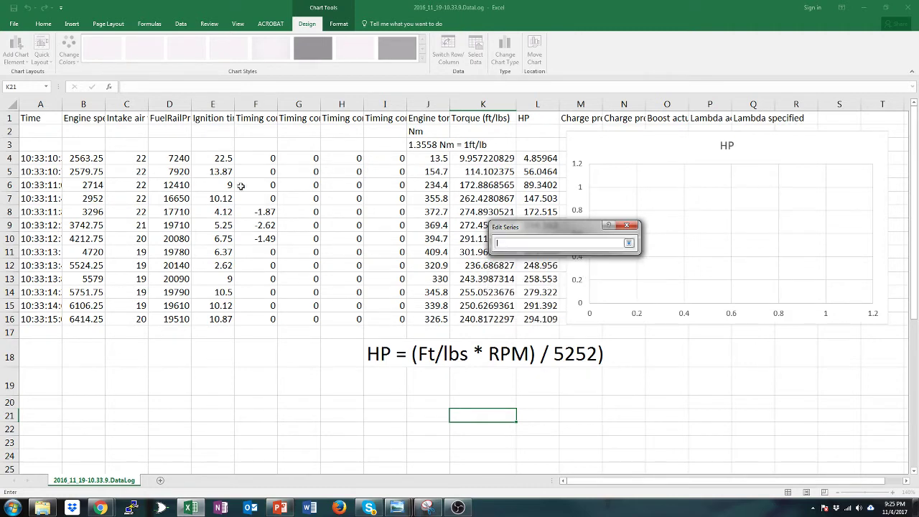
{"action": "left_click_drag", "start_coordinate": [99, 158], "coordinate": [93, 323]}
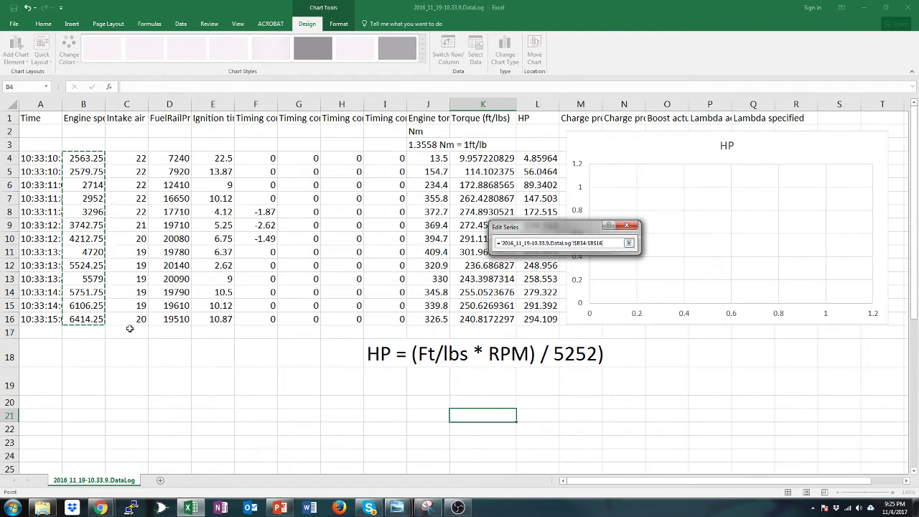
{"action": "key", "text": "Return"}
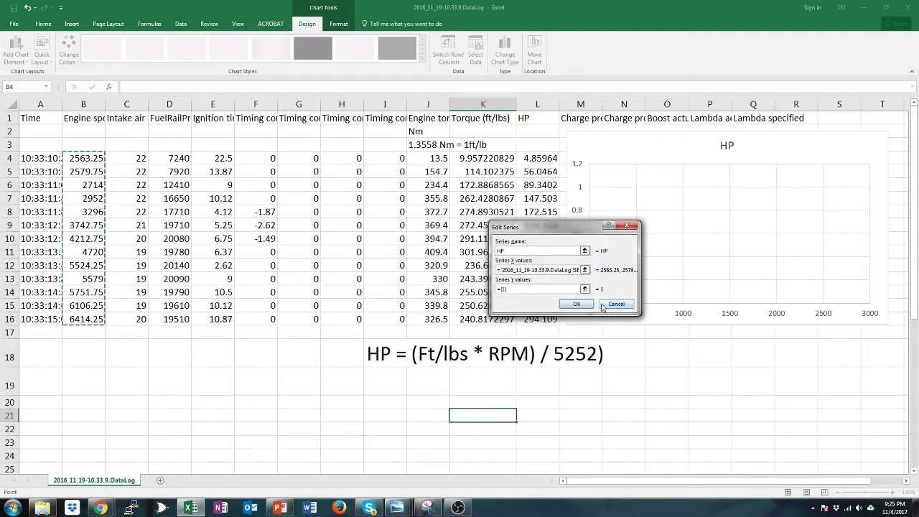
{"action": "left_click", "coordinate": [585, 289]}
{"action": "left_click_drag", "start_coordinate": [529, 158], "coordinate": [538, 316]}
{"action": "key", "text": "Return"}
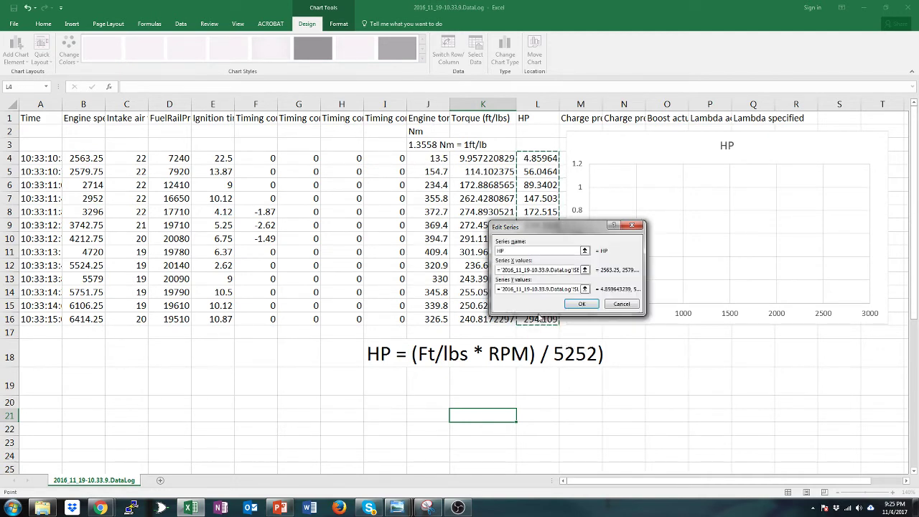
{"action": "key", "text": "Return"}
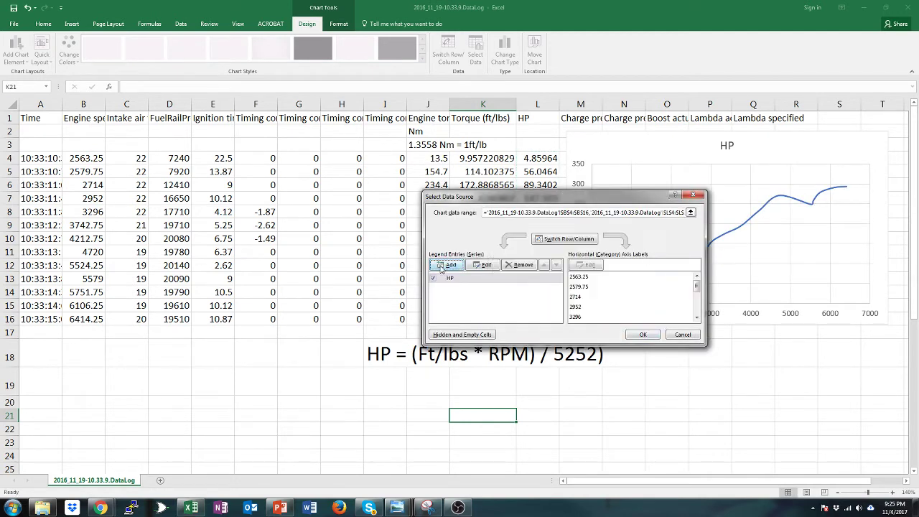
Step: Add the 'Torque (ft/lbs)' series with X values B4:B16 and Y values K4:K16
{"action": "left_click", "coordinate": [459, 267]}
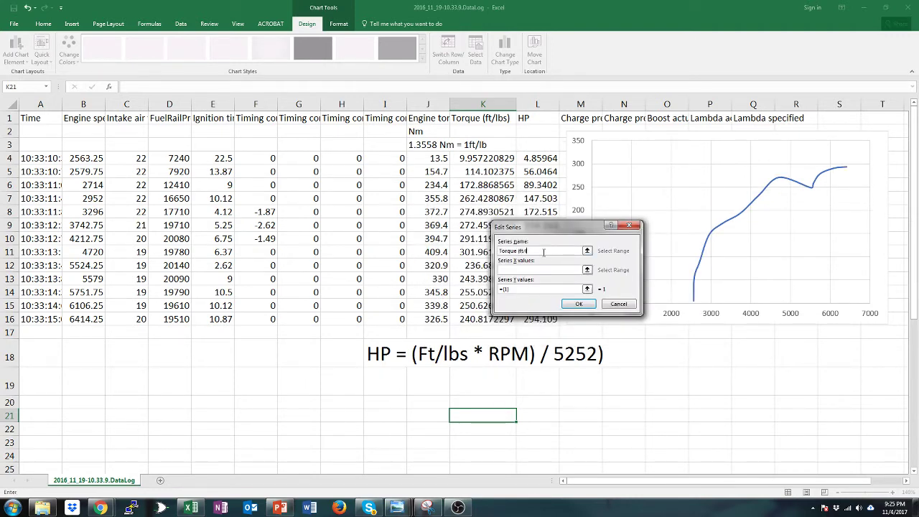
{"action": "type", "text": "Torque (ft/lbs)"}
{"action": "left_click", "coordinate": [587, 270]}
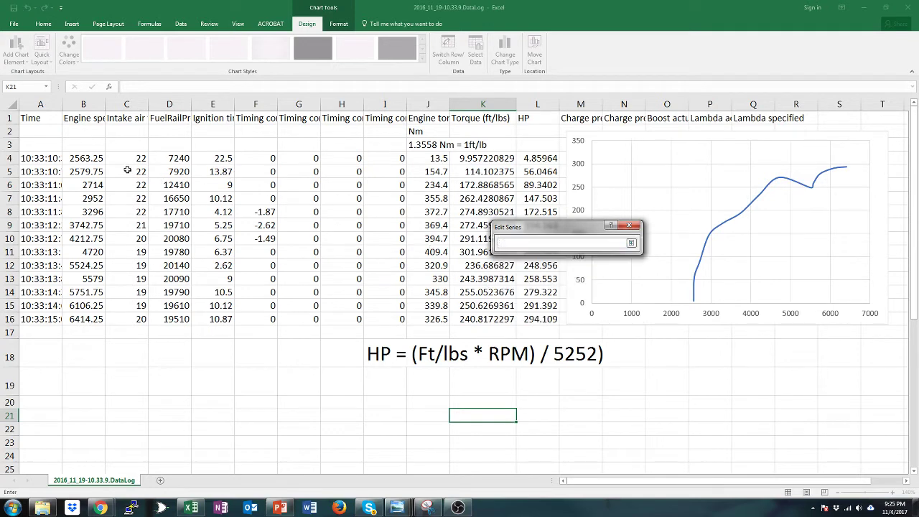
{"action": "left_click_drag", "start_coordinate": [83, 158], "coordinate": [84, 316]}
{"action": "key", "text": "Tab"}
{"action": "left_click_drag", "start_coordinate": [440, 170], "coordinate": [518, 329]}
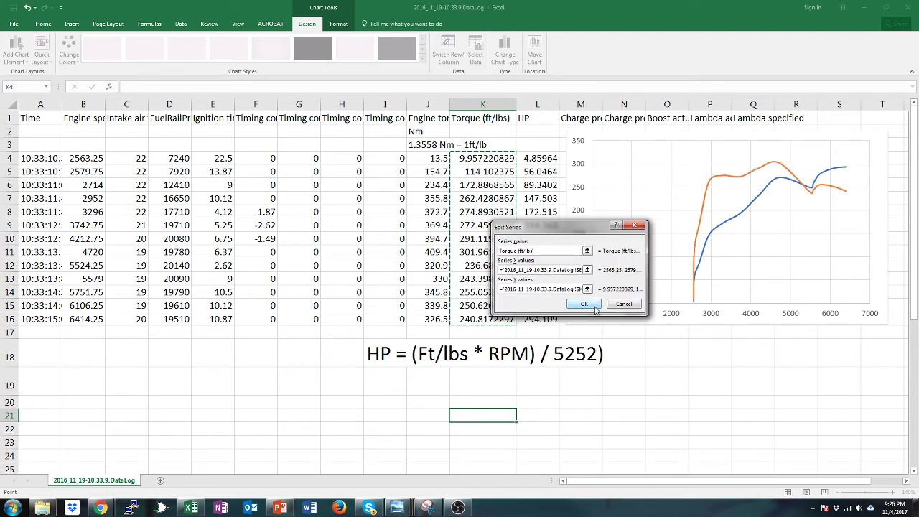
{"action": "left_click", "coordinate": [595, 308]}
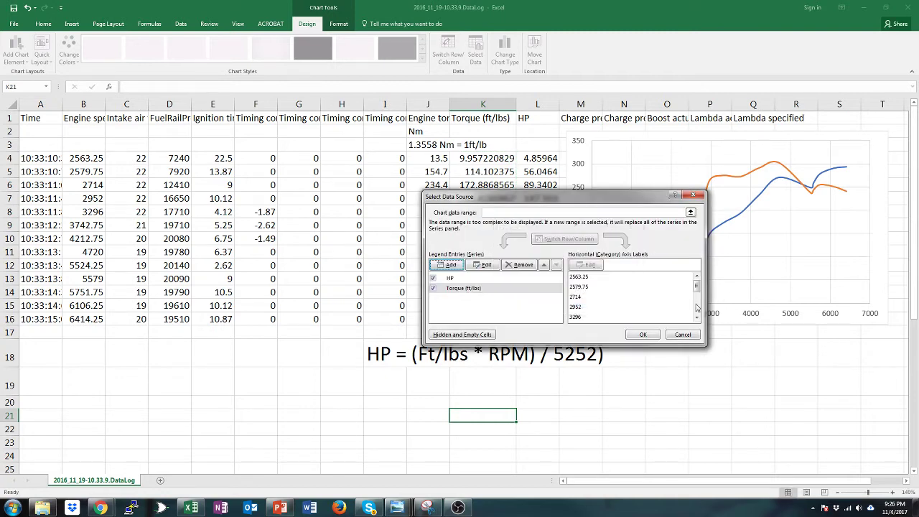
Step: Apply both series, then enlarge the chart and move it over columns E to P
{"action": "left_click", "coordinate": [643, 335]}
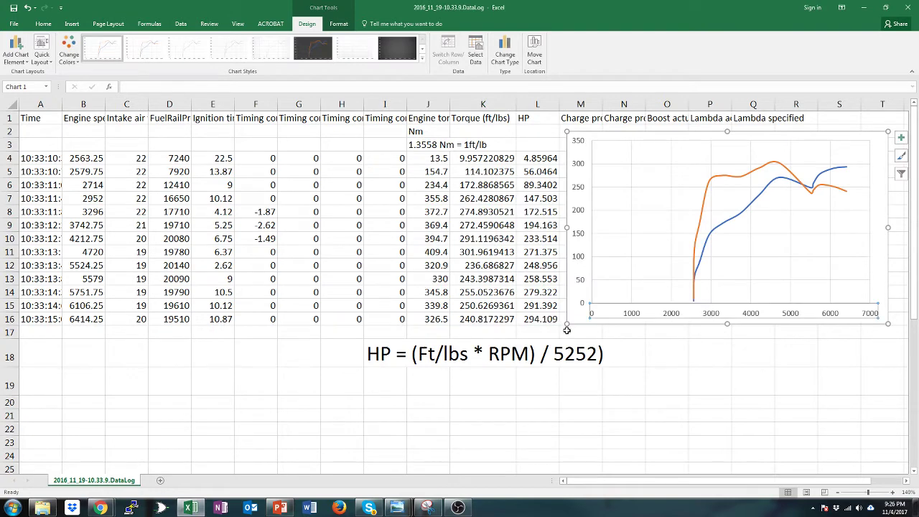
{"action": "left_click_drag", "start_coordinate": [567, 327], "coordinate": [324, 390]}
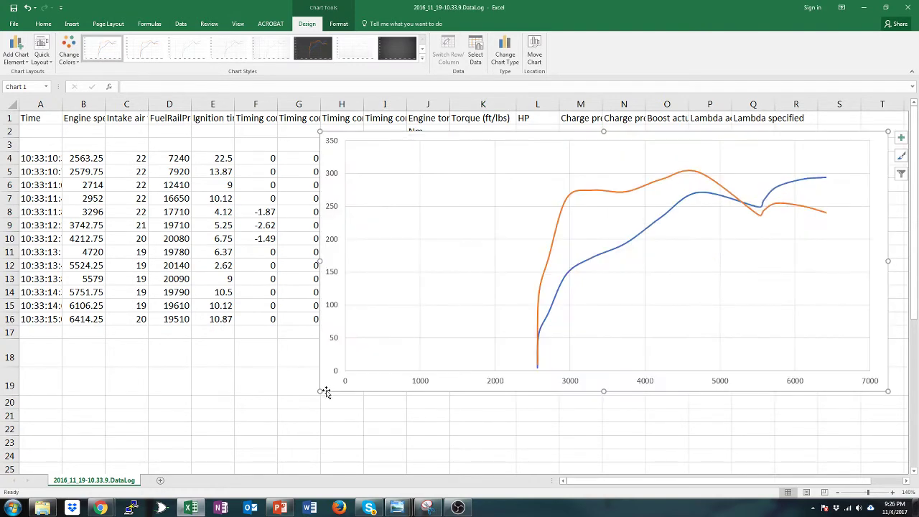
{"action": "left_click", "coordinate": [496, 383]}
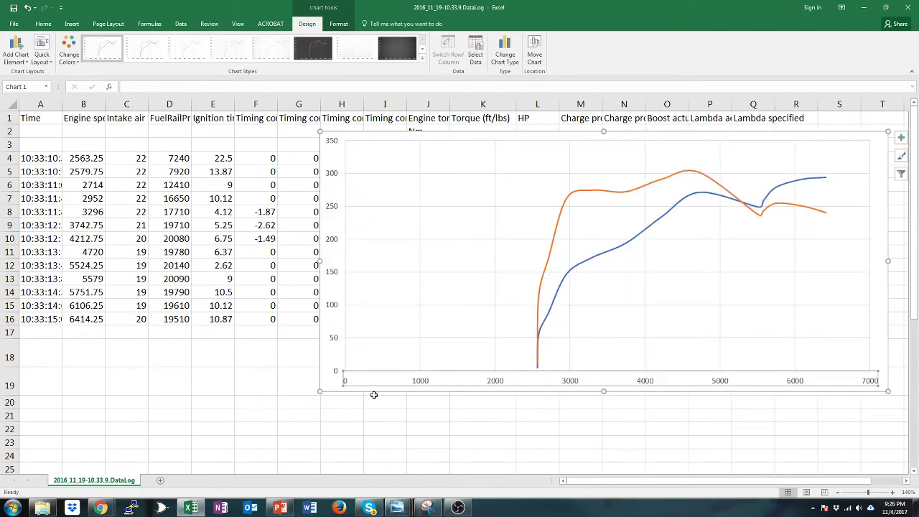
{"action": "left_click_drag", "start_coordinate": [422, 390], "coordinate": [291, 423]}
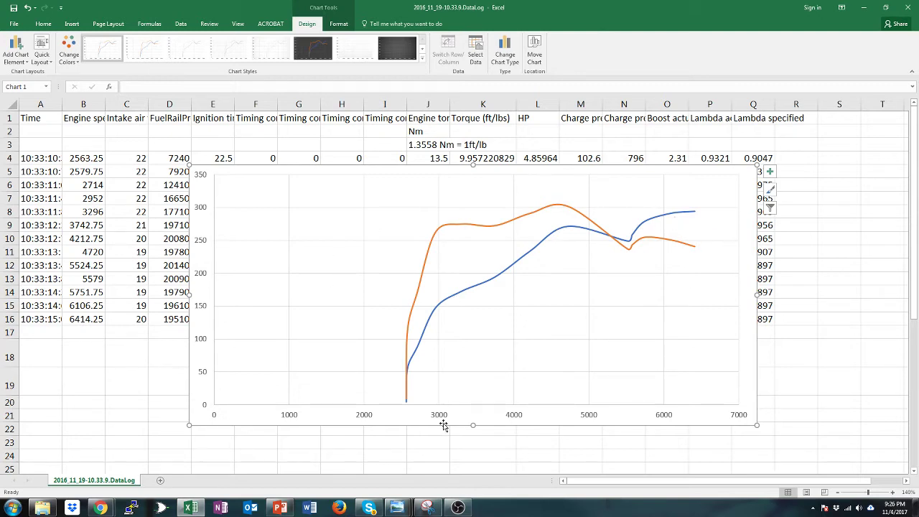
{"action": "left_click", "coordinate": [441, 416]}
Step: Set the horizontal axis Bounds Minimum to 3000 in Format Axis
{"action": "right_click", "coordinate": [442, 416]}
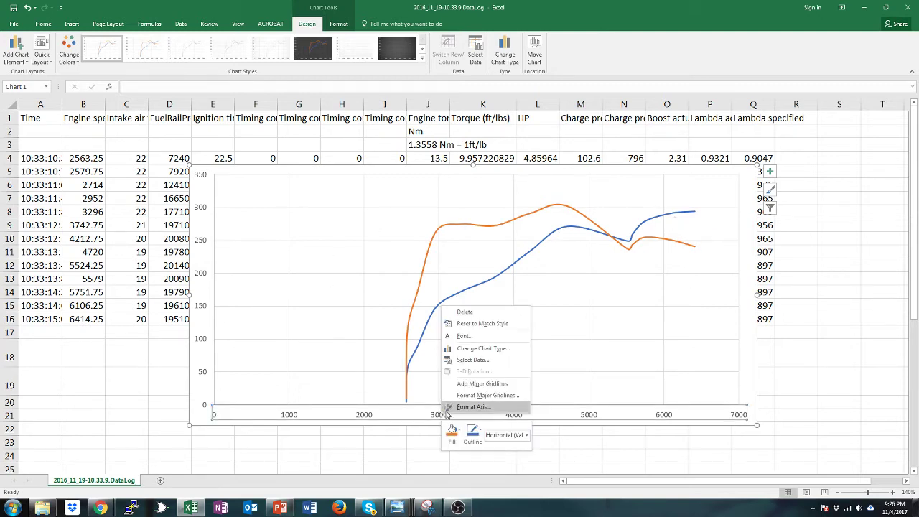
{"action": "left_click", "coordinate": [472, 406]}
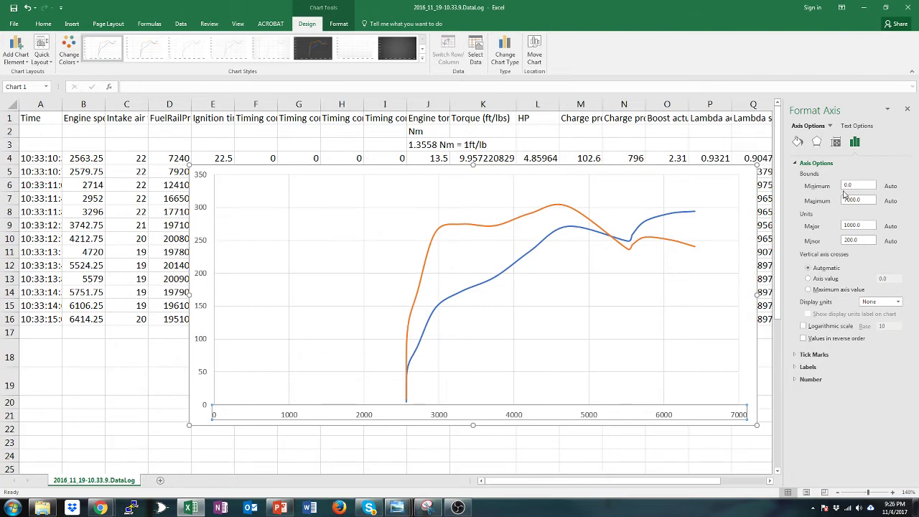
{"action": "left_click", "coordinate": [813, 189]}
{"action": "key", "text": "Return"}
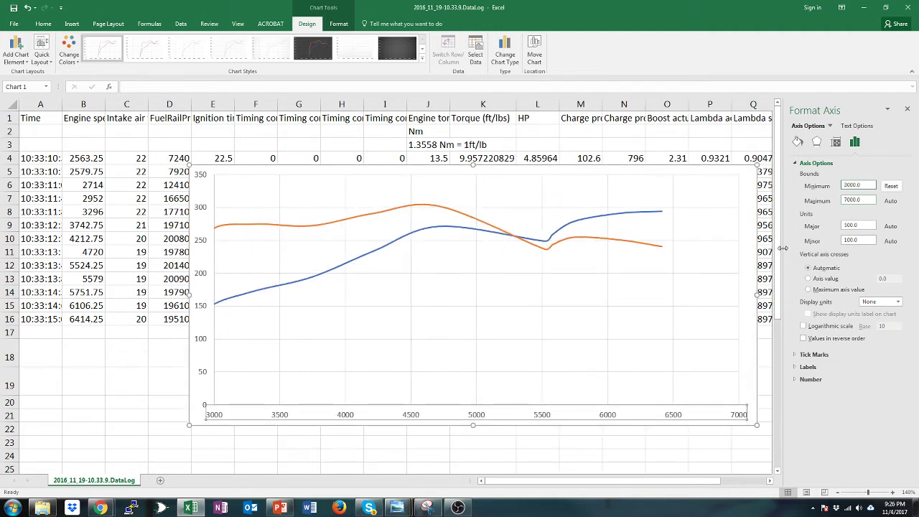
{"action": "left_click", "coordinate": [309, 199]}
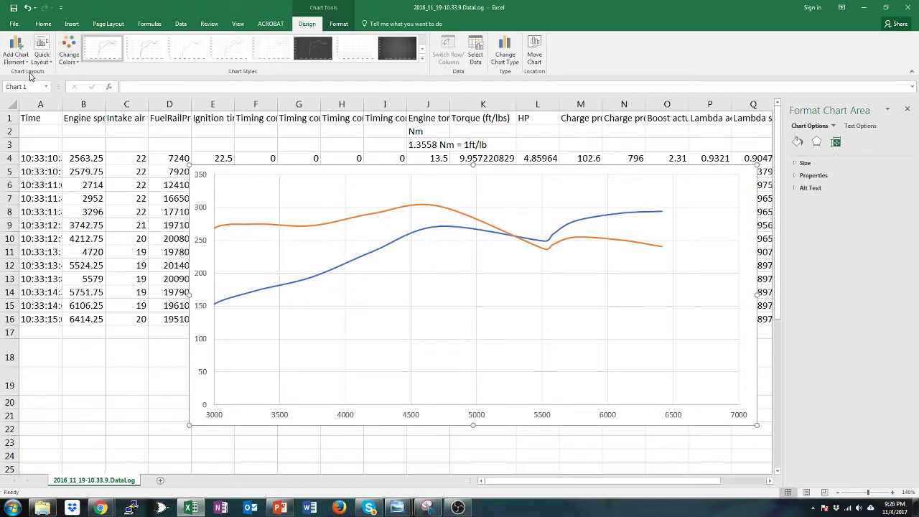
Step: Add primary horizontal and vertical axis titles to the chart
{"action": "left_click", "coordinate": [16, 51]}
{"action": "mouse_move", "coordinate": [40, 84]}
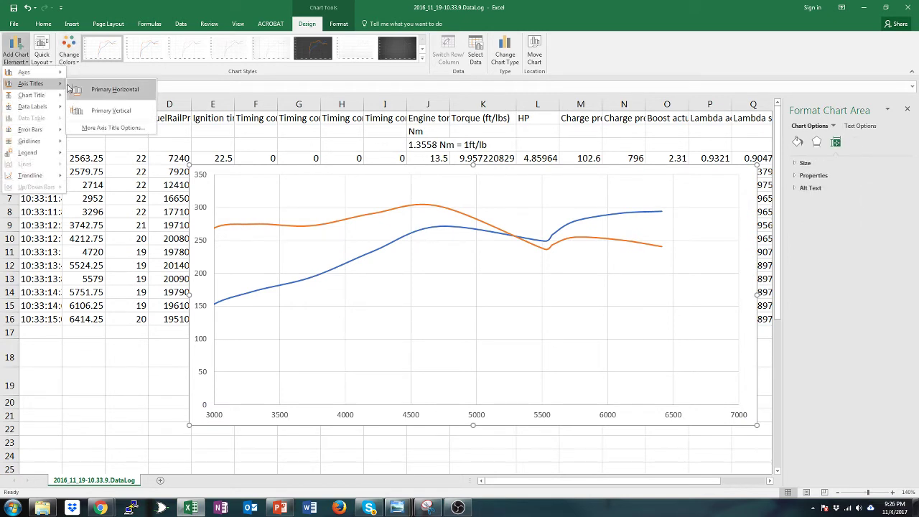
{"action": "left_click", "coordinate": [107, 90]}
{"action": "left_click", "coordinate": [16, 51]}
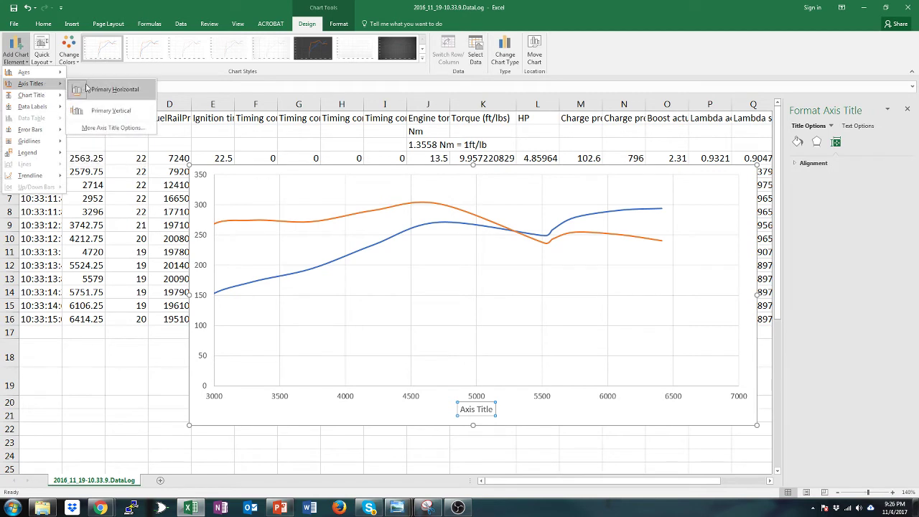
{"action": "left_click", "coordinate": [108, 111]}
Step: Title the horizontal axis RPM and the vertical axis HP / Torque
{"action": "left_click", "coordinate": [477, 409]}
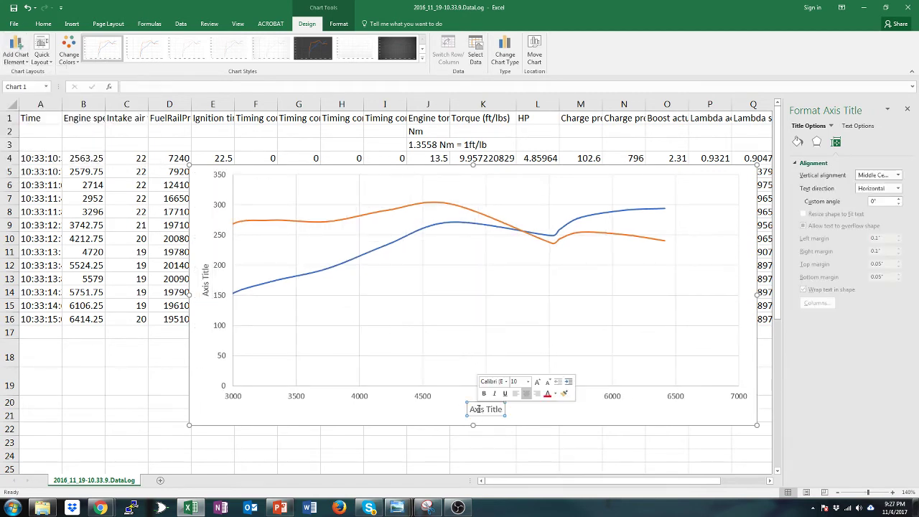
{"action": "double_click", "coordinate": [478, 410]}
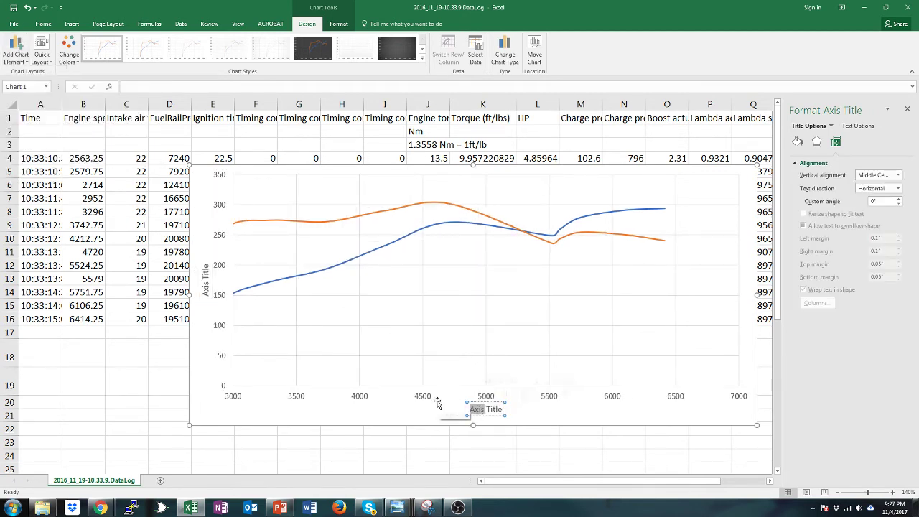
{"action": "key", "text": "Delete"}
{"action": "key", "text": "Delete"}
{"action": "key", "text": "Delete"}
{"action": "key", "text": "Delete"}
{"action": "key", "text": "Delete"}
{"action": "key", "text": "Delete"}
{"action": "key", "text": "Delete"}
{"action": "type", "text": "RPM"}
{"action": "left_click", "coordinate": [206, 286]}
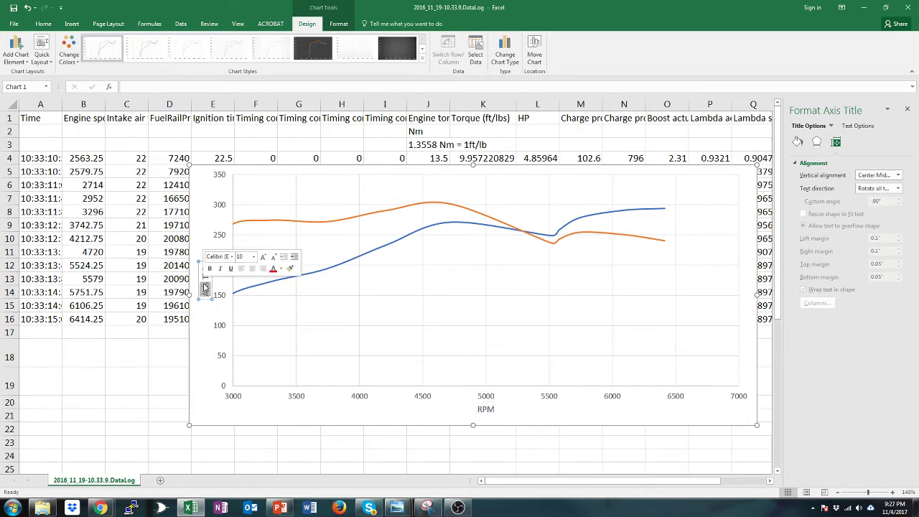
{"action": "key", "text": "Delete"}
{"action": "key", "text": "Delete"}
{"action": "key", "text": "Delete"}
{"action": "key", "text": "Delete"}
{"action": "key", "text": "Delete"}
{"action": "key", "text": "Delete"}
{"action": "key", "text": "Delete"}
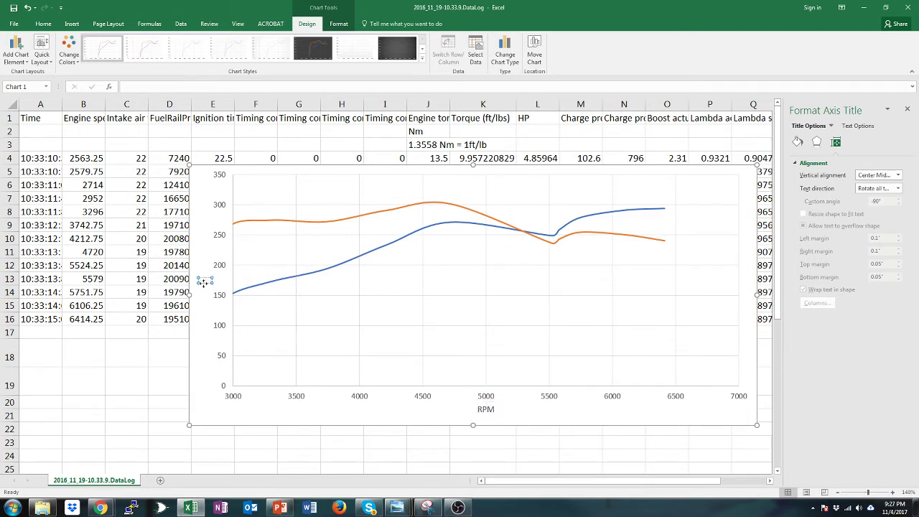
{"action": "type", "text": "Torque"}
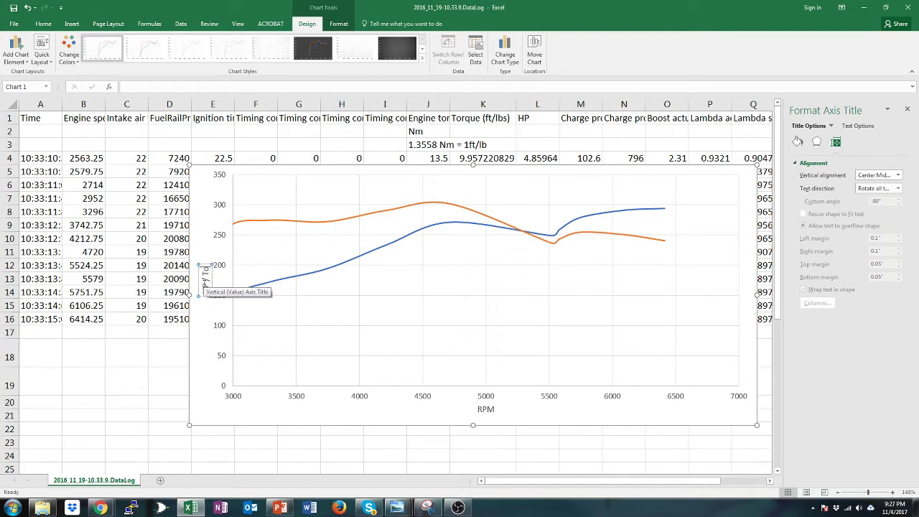
{"action": "left_click", "coordinate": [204, 197]}
Step: Place the chart legend at the bottom
{"action": "left_click", "coordinate": [15, 56]}
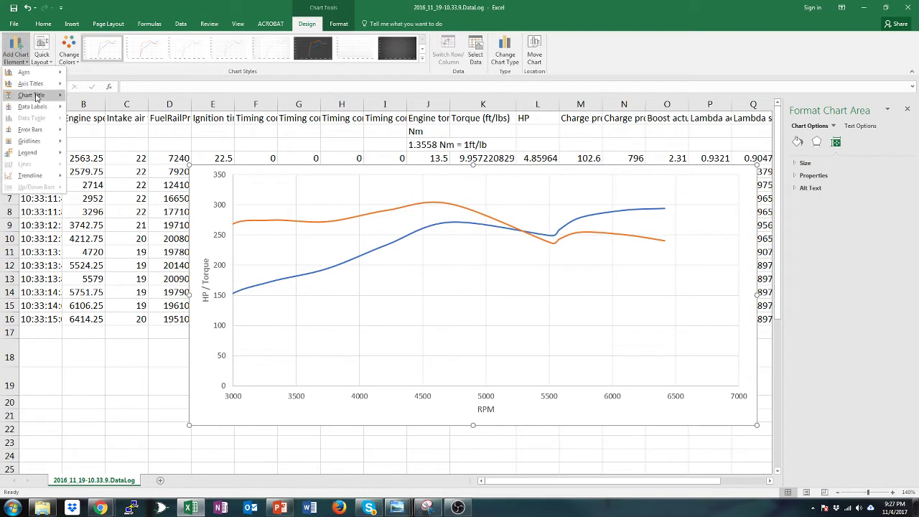
{"action": "mouse_move", "coordinate": [38, 156]}
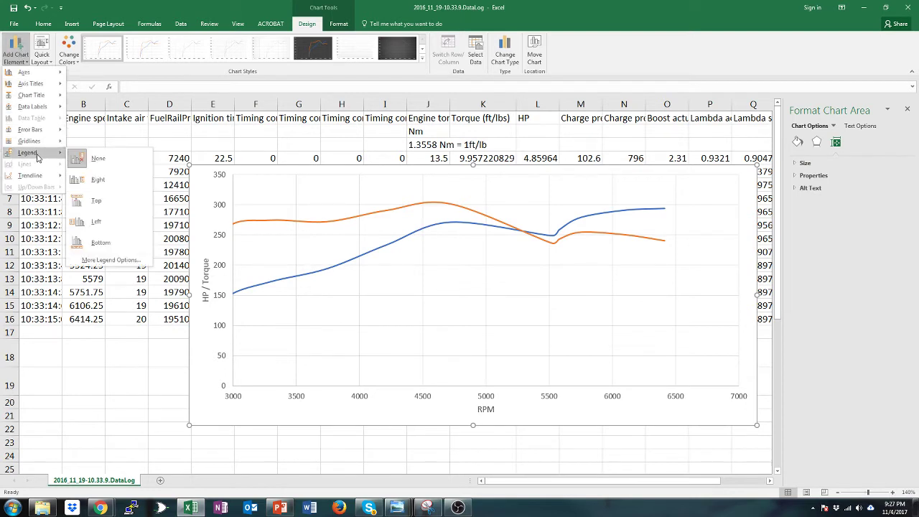
{"action": "left_click", "coordinate": [94, 242]}
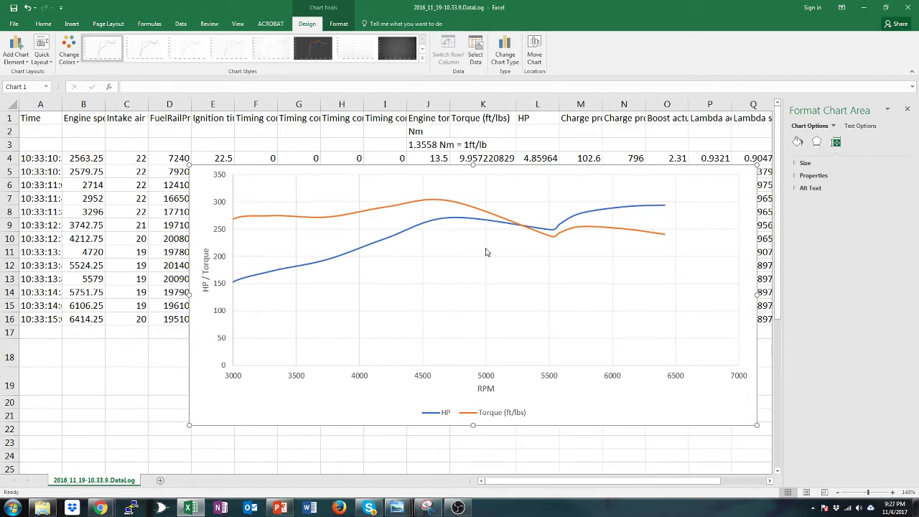
Step: Open the Dampened Dyno Graph image from the Graphs folder, maximized and zoomed in
{"action": "left_click", "coordinate": [43, 508]}
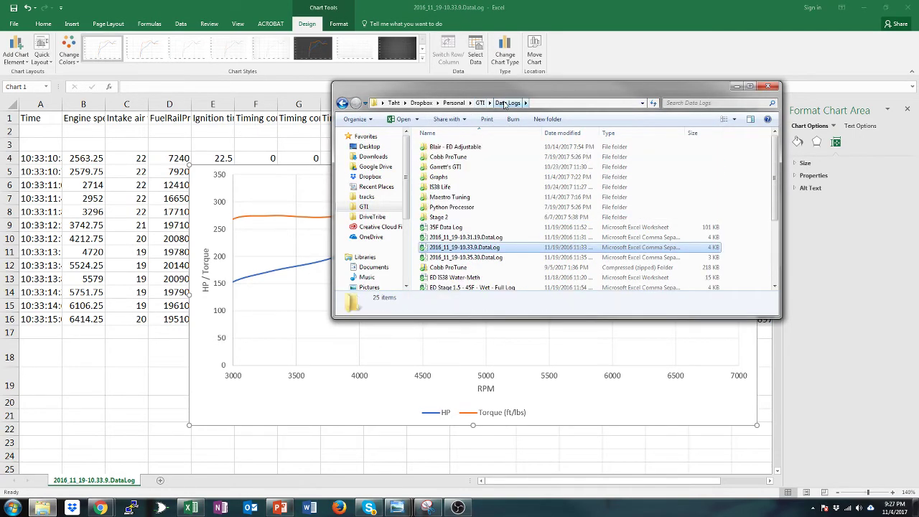
{"action": "double_click", "coordinate": [451, 179]}
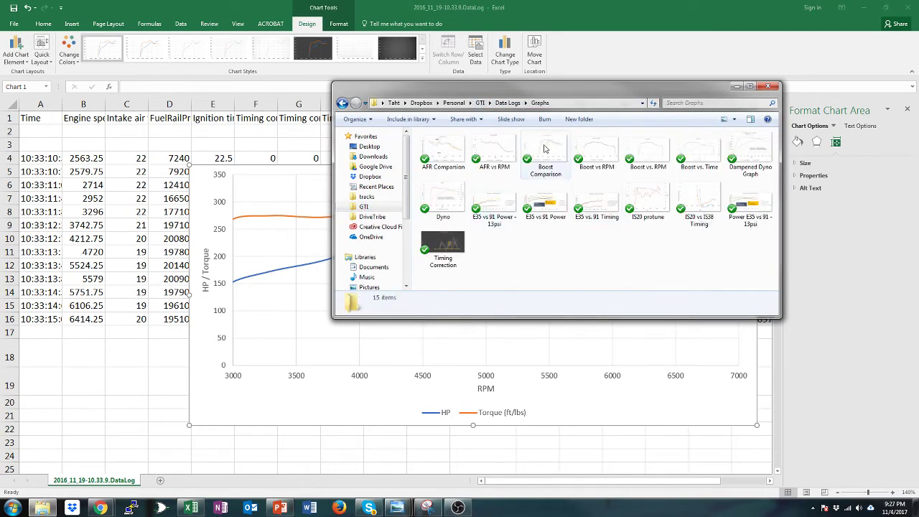
{"action": "double_click", "coordinate": [762, 151]}
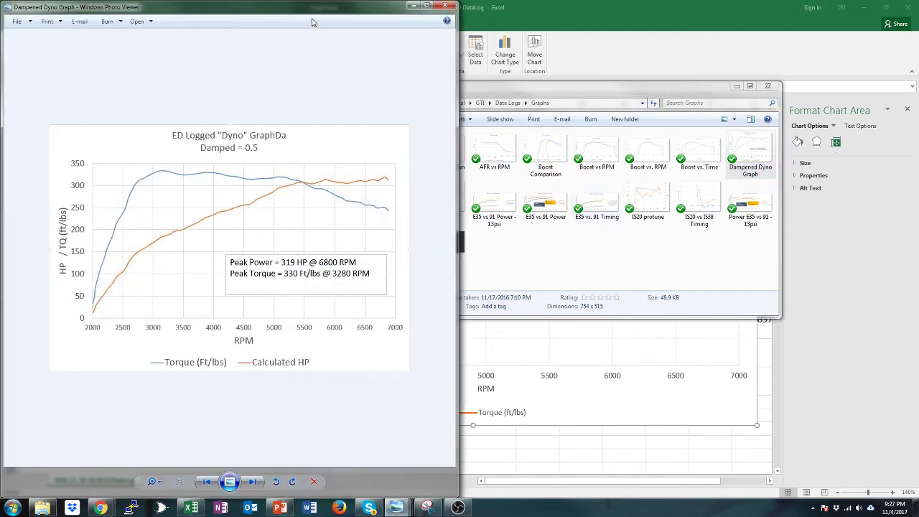
{"action": "left_click_drag", "start_coordinate": [312, 22], "coordinate": [564, 81]}
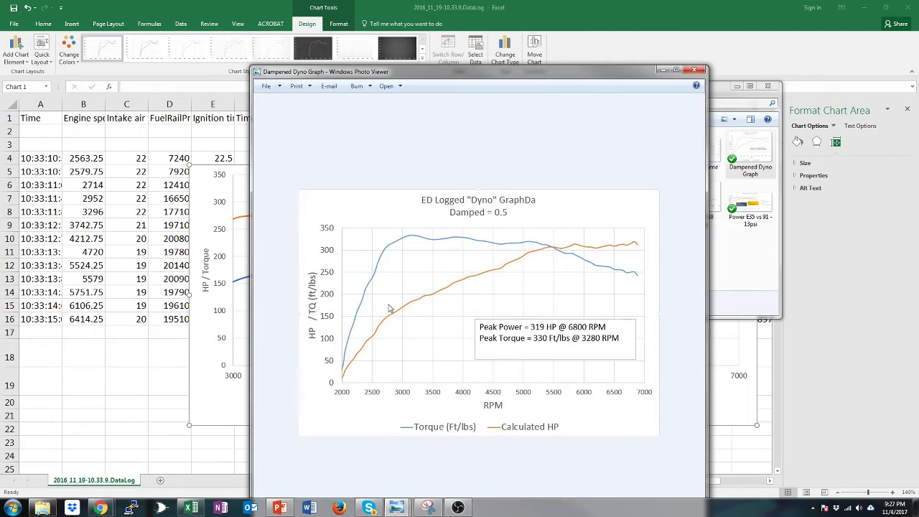
{"action": "left_click", "coordinate": [676, 70]}
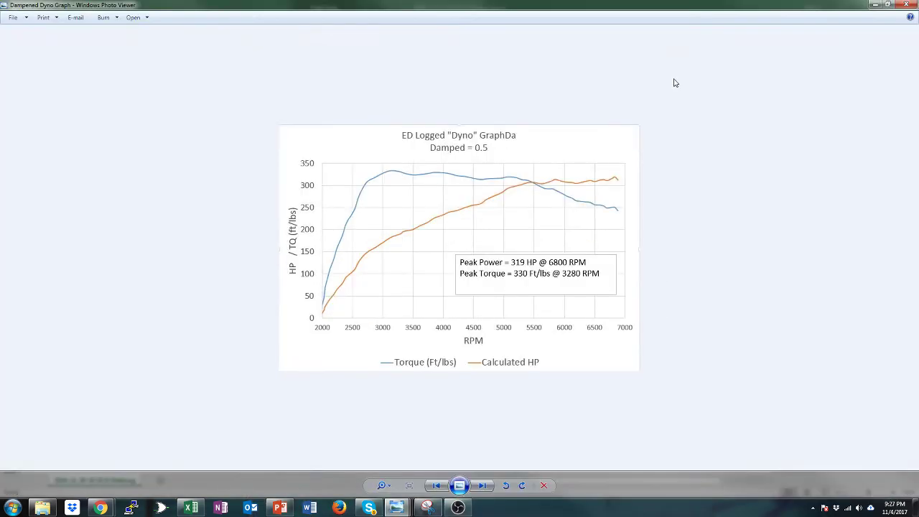
{"action": "left_click", "coordinate": [382, 485]}
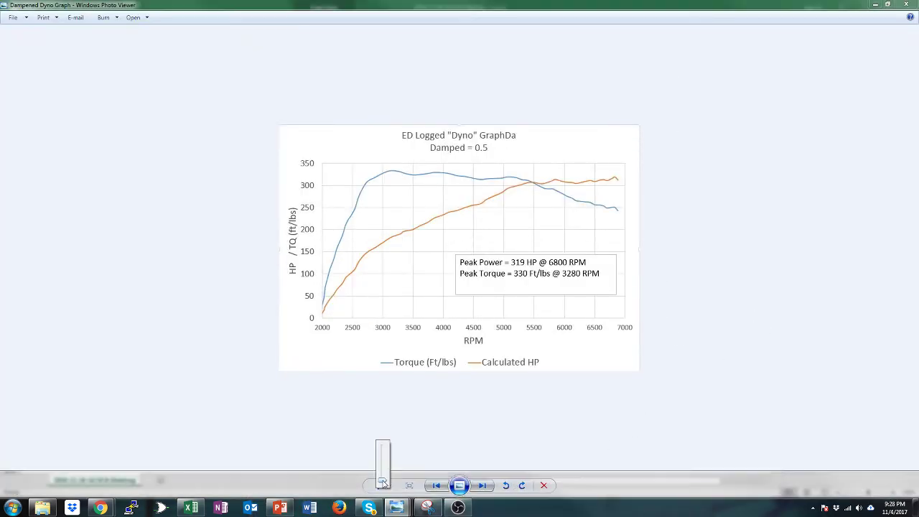
{"action": "mouse_move", "coordinate": [384, 481]}
{"action": "left_mouse_down"}
{"action": "mouse_move", "coordinate": [381, 459]}
{"action": "mouse_move", "coordinate": [383, 474]}
{"action": "left_mouse_up"}
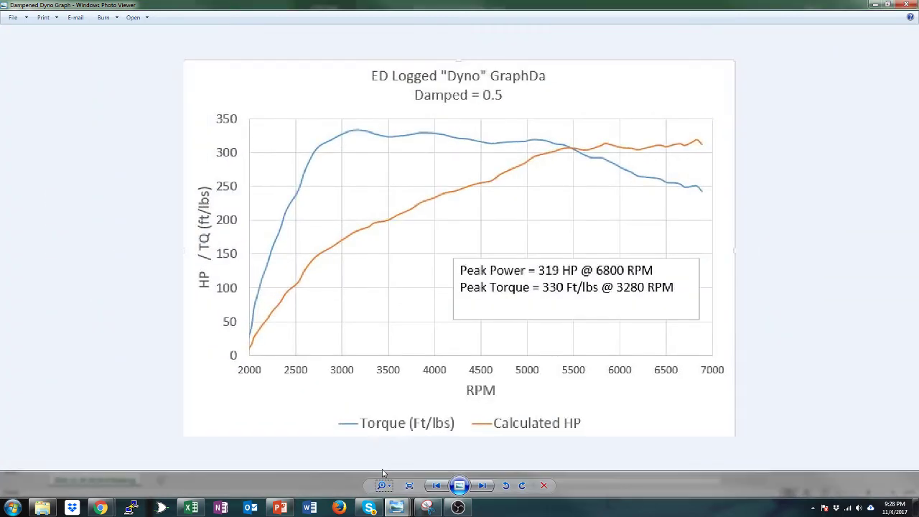
Step: Drag the chart right of the Torque and HP columns and scroll the sheet right
{"action": "left_click", "coordinate": [875, 7]}
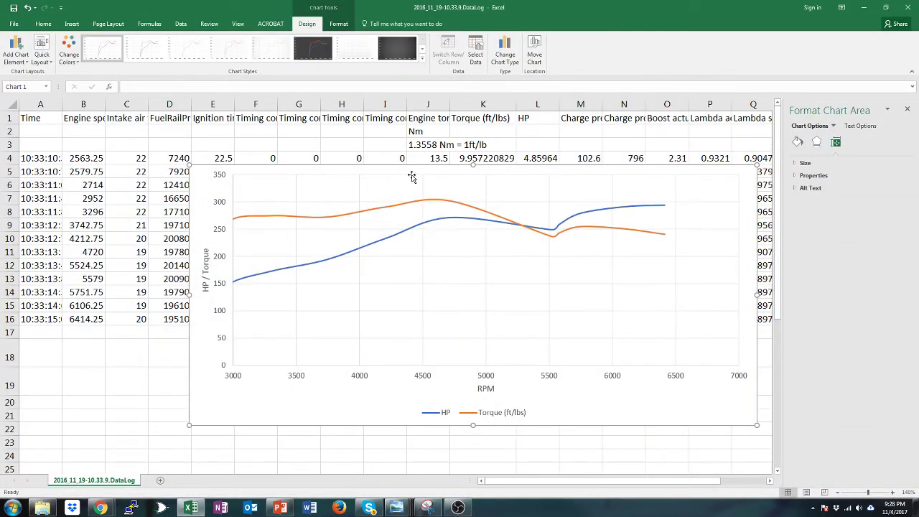
{"action": "left_click", "coordinate": [312, 205]}
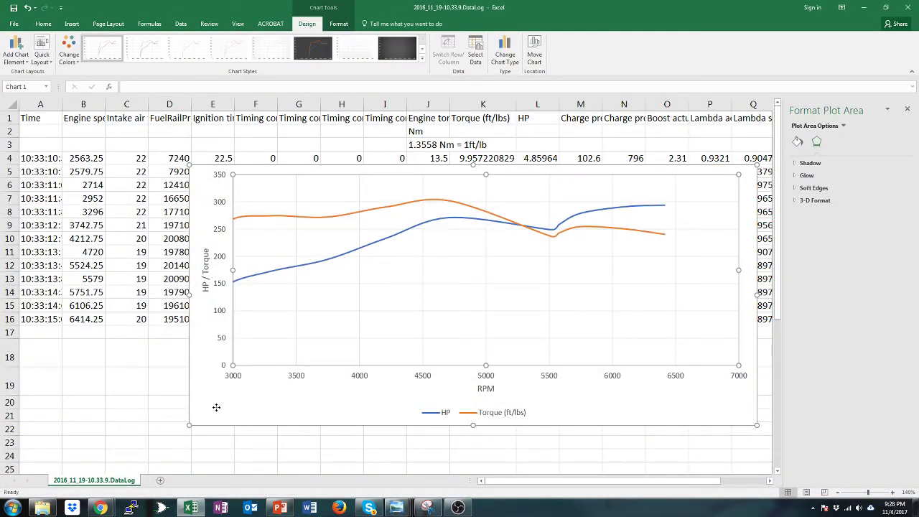
{"action": "left_click_drag", "start_coordinate": [216, 404], "coordinate": [618, 375]}
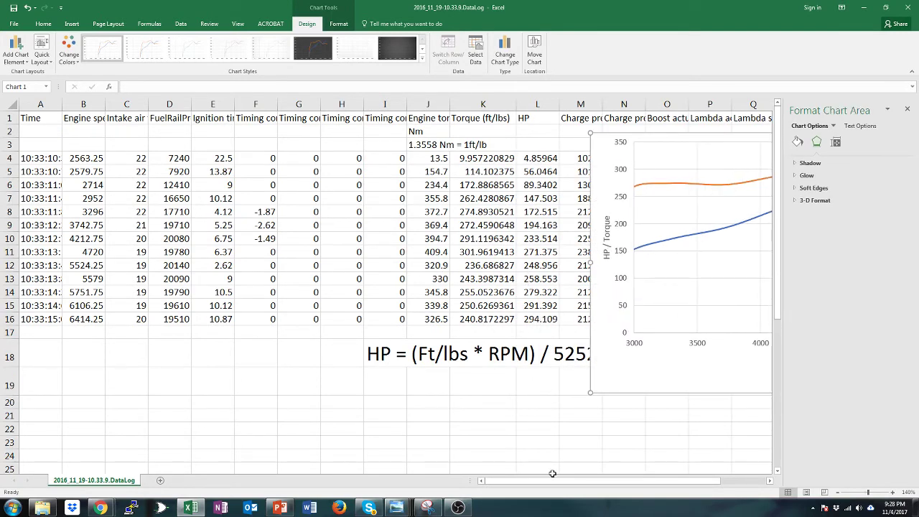
{"action": "left_click_drag", "start_coordinate": [578, 481], "coordinate": [749, 482]}
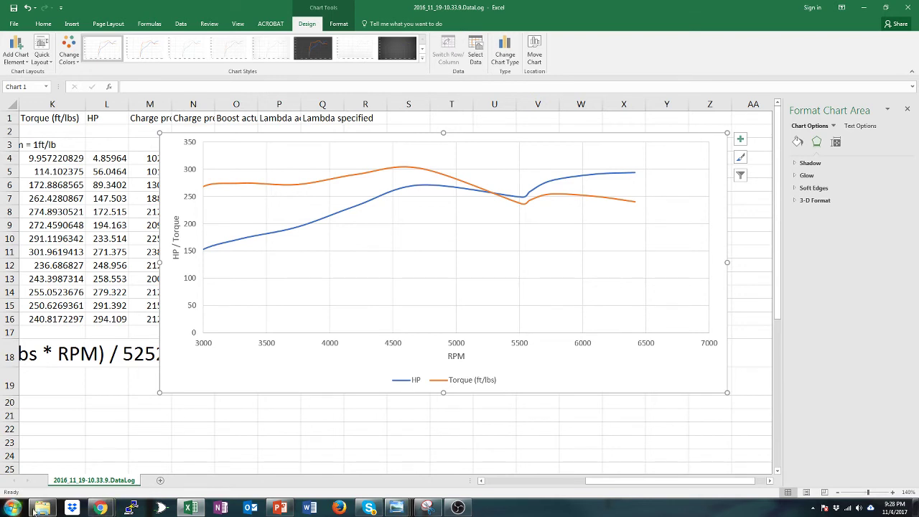
Step: Open the E35 vs 91 Power image from the Graphs folder in maximized Photo Viewer
{"action": "mouse_move", "coordinate": [43, 509]}
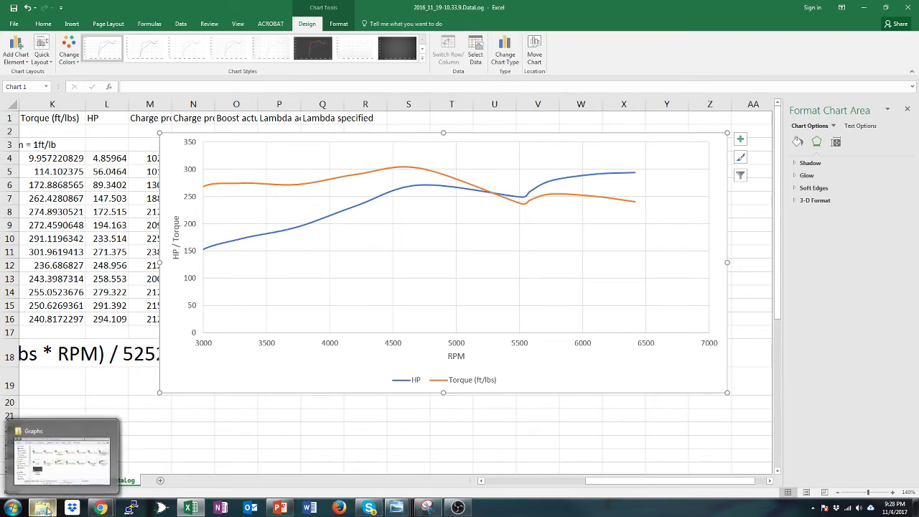
{"action": "left_click", "coordinate": [46, 509]}
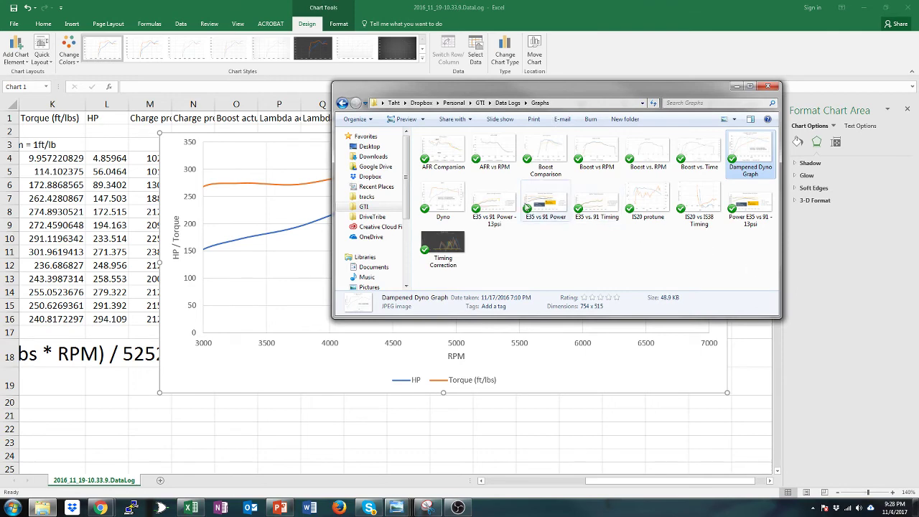
{"action": "left_click", "coordinate": [552, 210]}
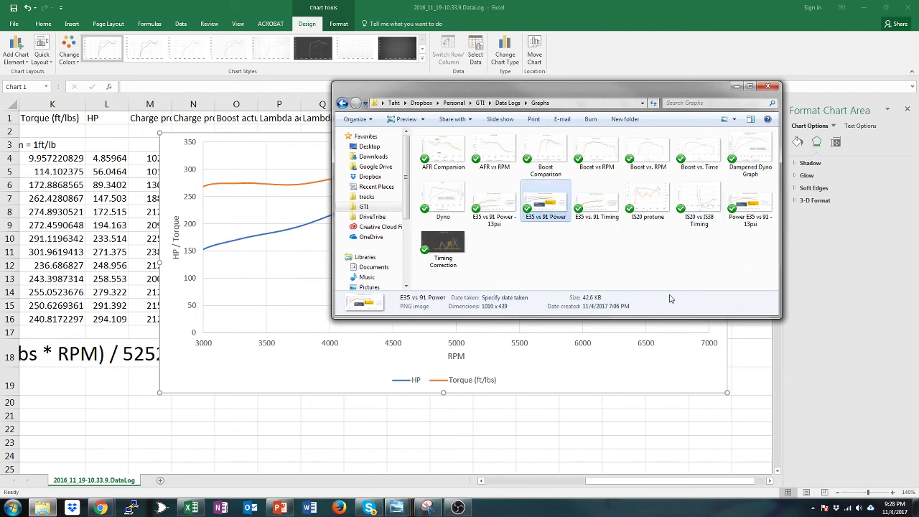
{"action": "key", "text": "Return"}
{"action": "left_click", "coordinate": [428, 7]}
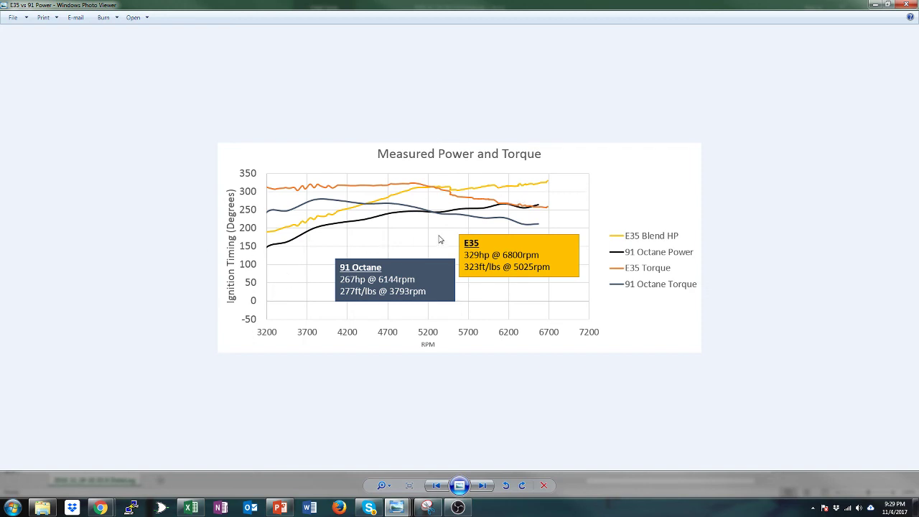
Step: Drag the dyno chart further right past the Lambda columns, then scroll back to the data
{"action": "left_click", "coordinate": [875, 5]}
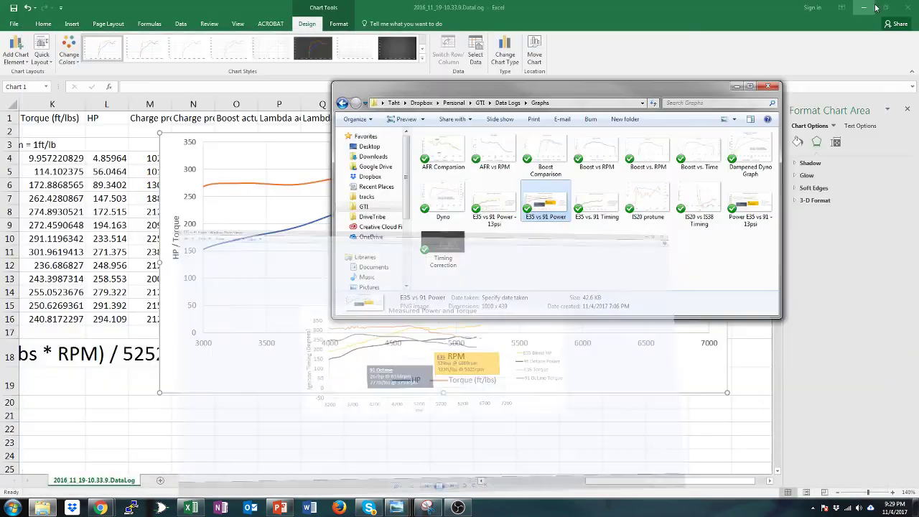
{"action": "left_click", "coordinate": [298, 363]}
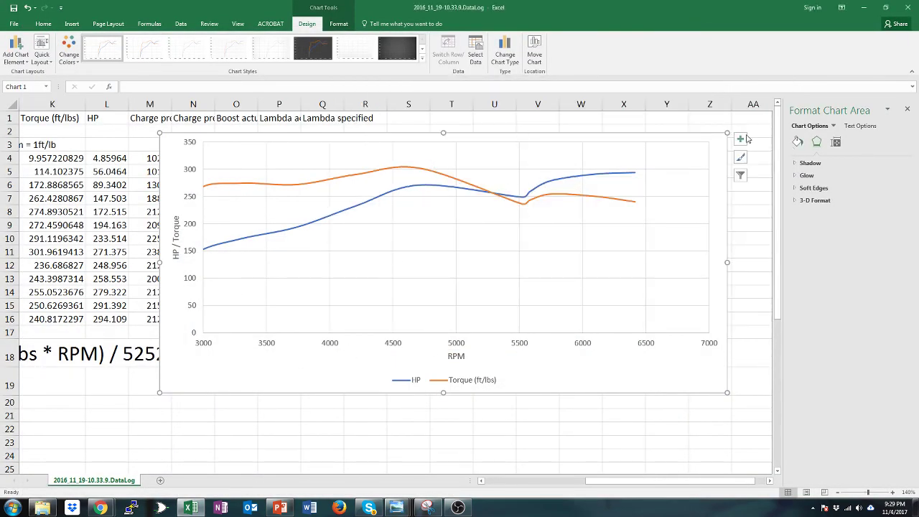
{"action": "left_click", "coordinate": [249, 455]}
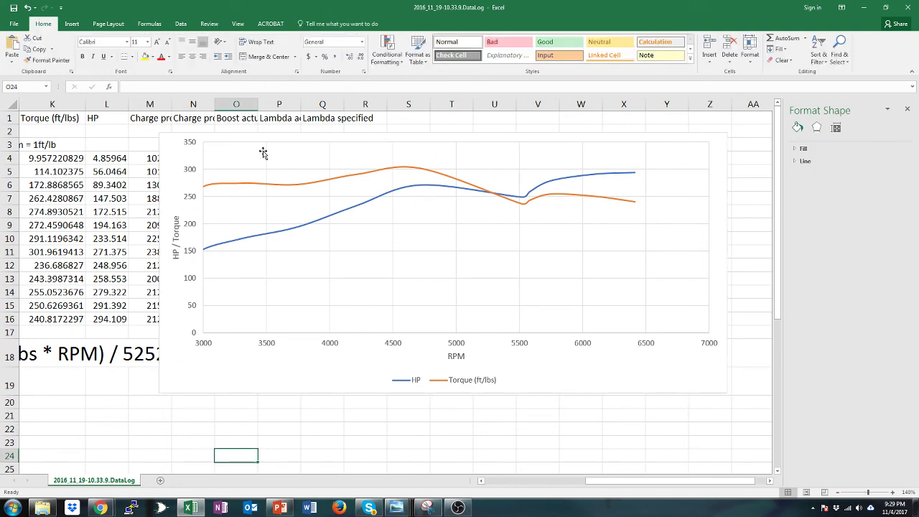
{"action": "left_click", "coordinate": [176, 161]}
{"action": "left_click_drag", "start_coordinate": [176, 161], "coordinate": [388, 164]}
{"action": "left_click_drag", "start_coordinate": [609, 481], "coordinate": [521, 483]}
{"action": "left_click", "coordinate": [256, 415]}
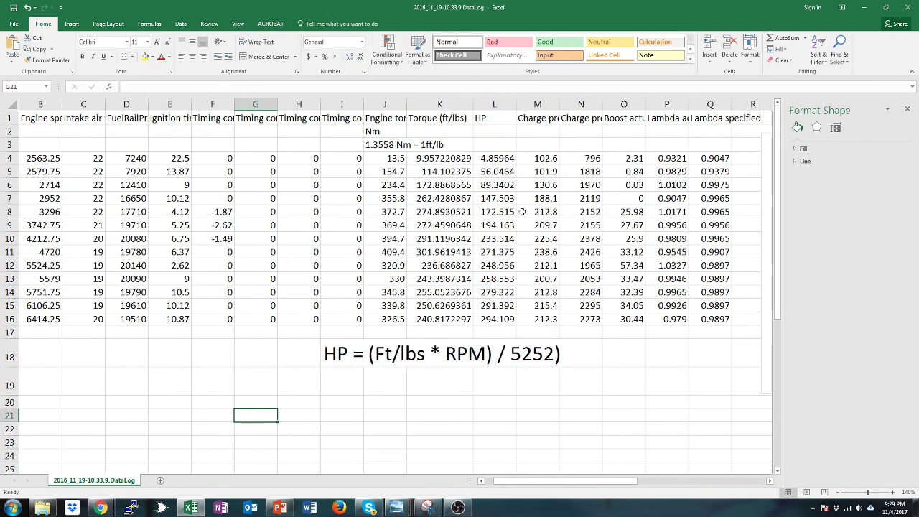